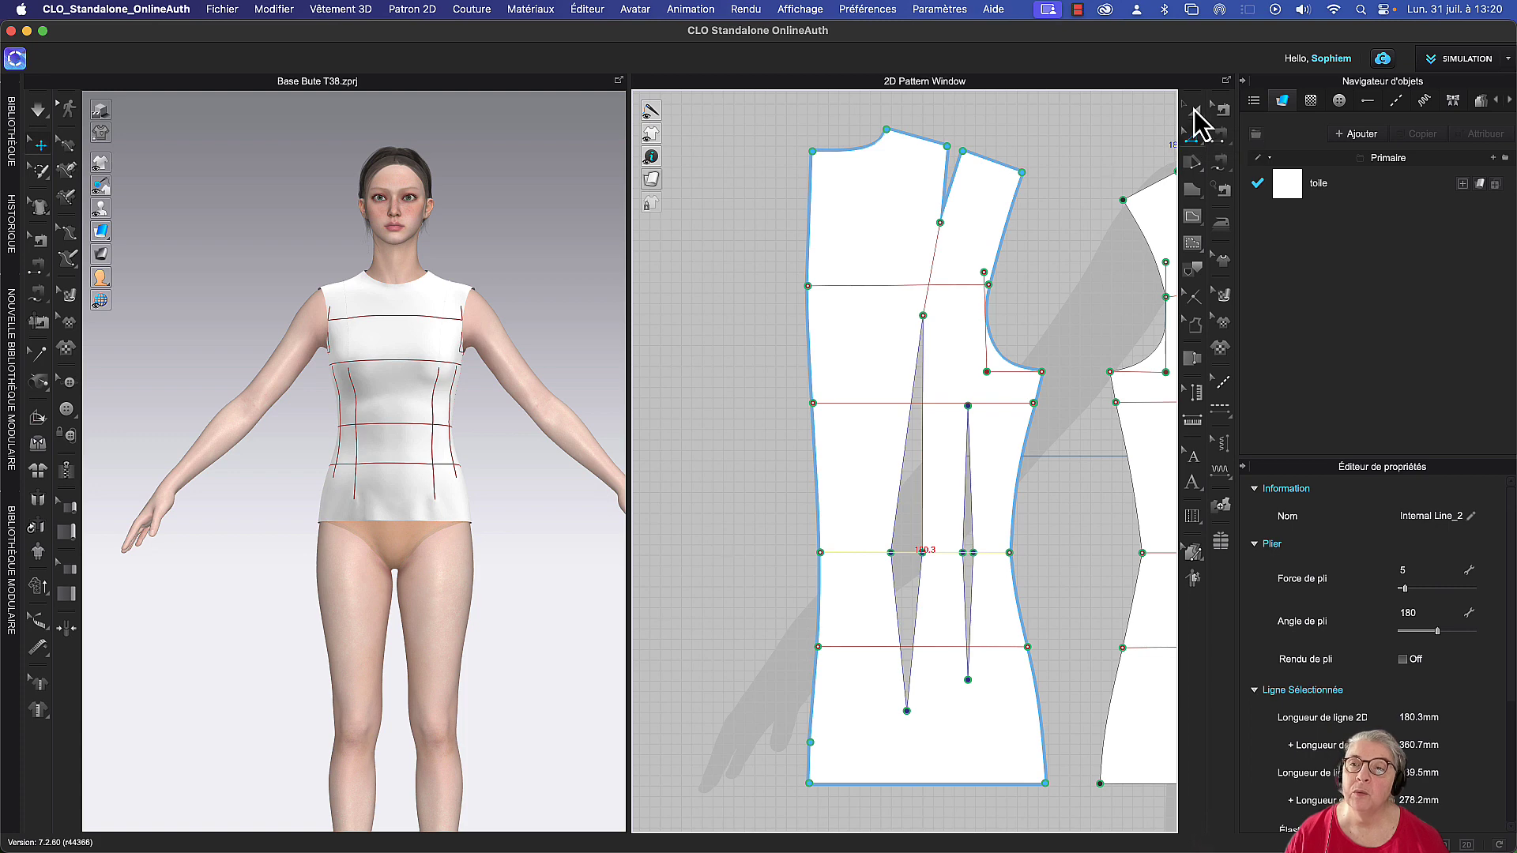
# Link the back piece's waist line to the pattern outline along the centre-back edge, from the neckline point to the hem corner
pyautogui.click(730, 549)
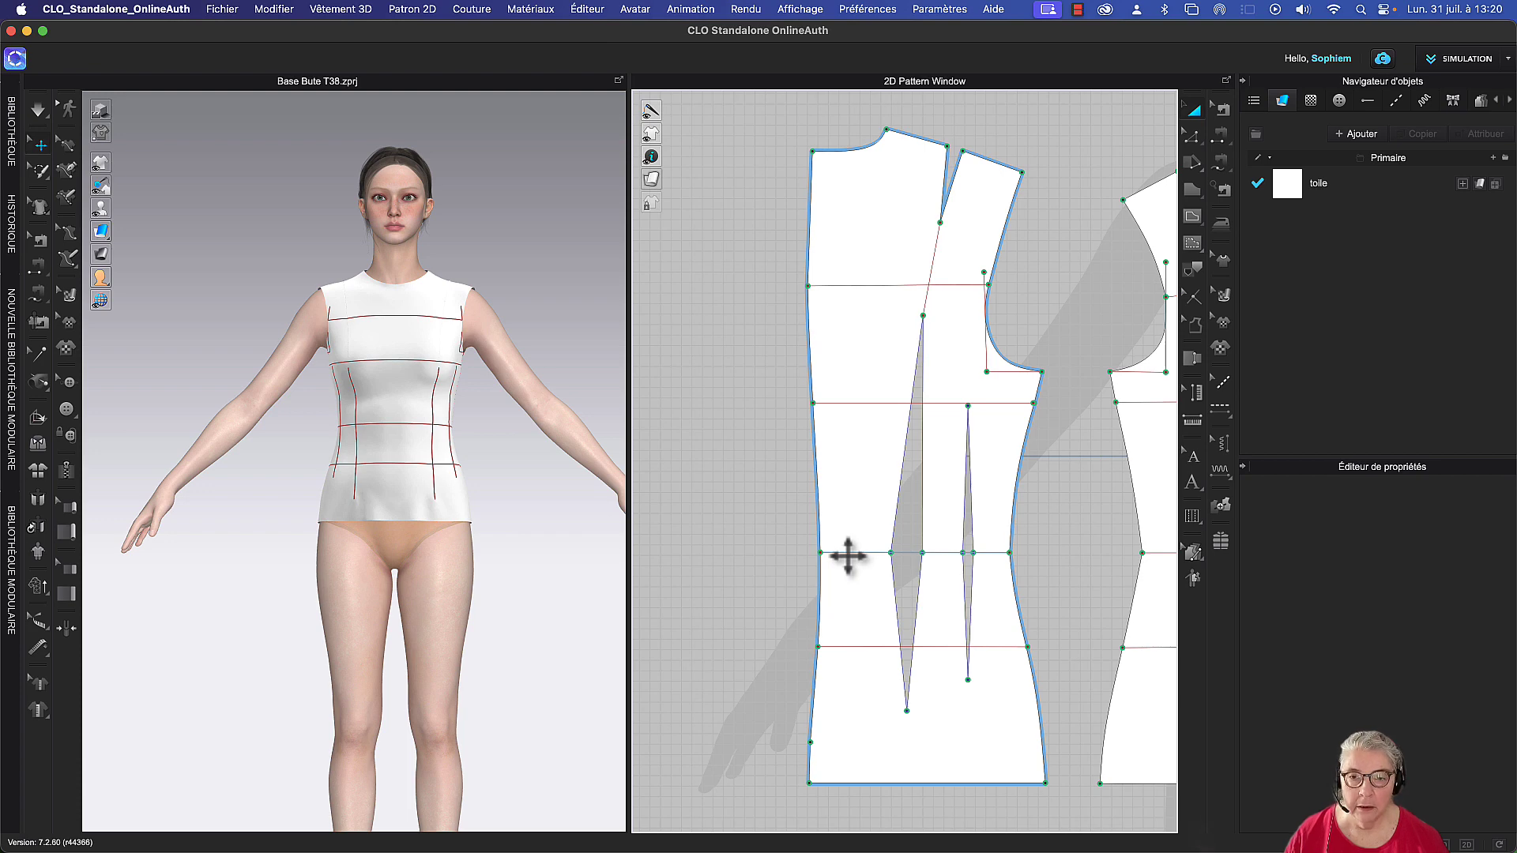
pyautogui.click(848, 553)
pyautogui.rightClick(845, 553)
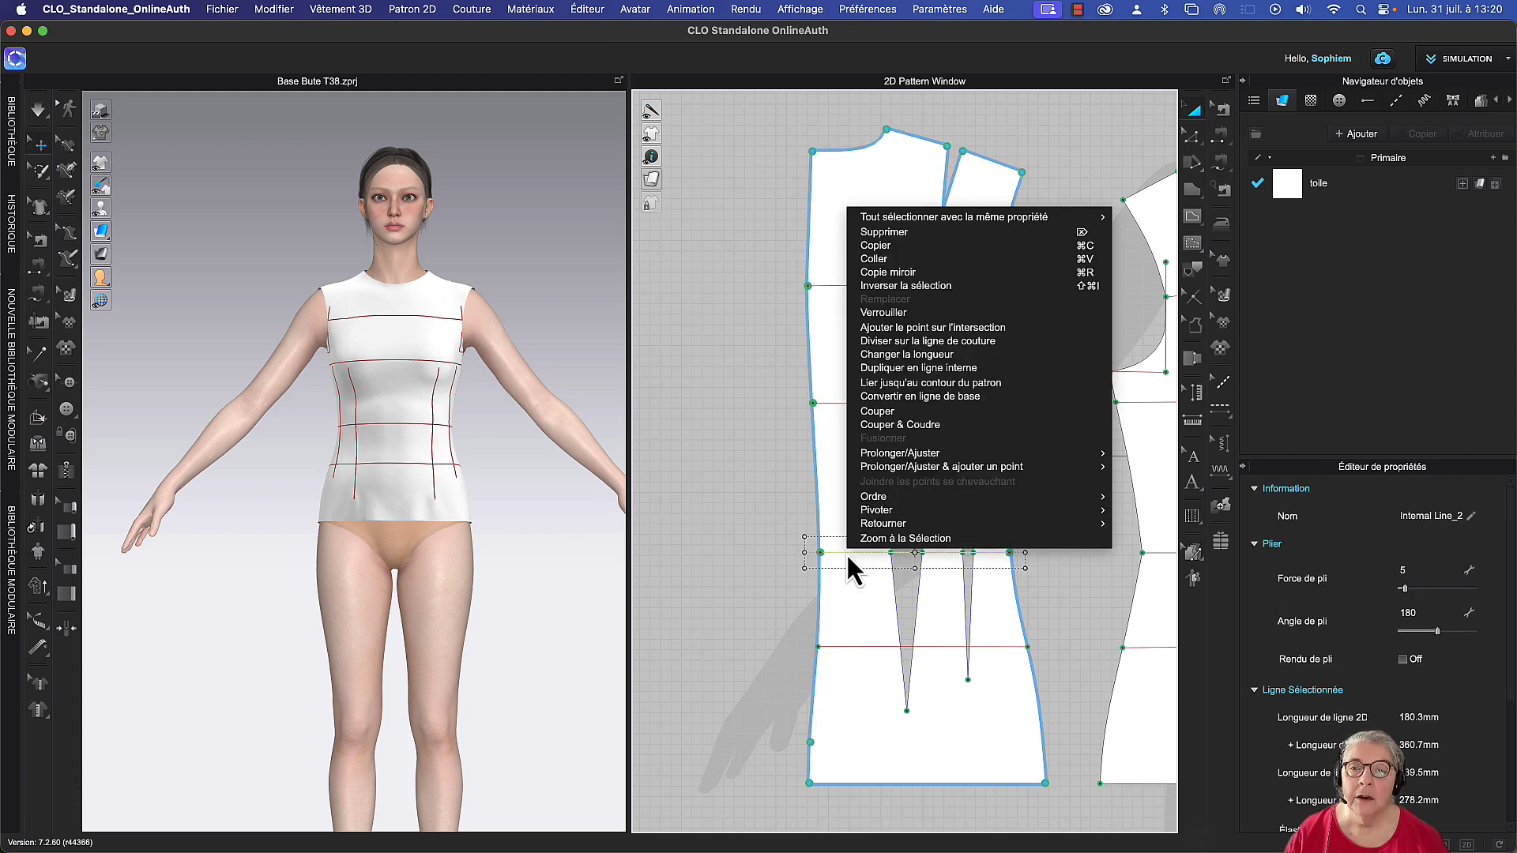
pyautogui.click(915, 383)
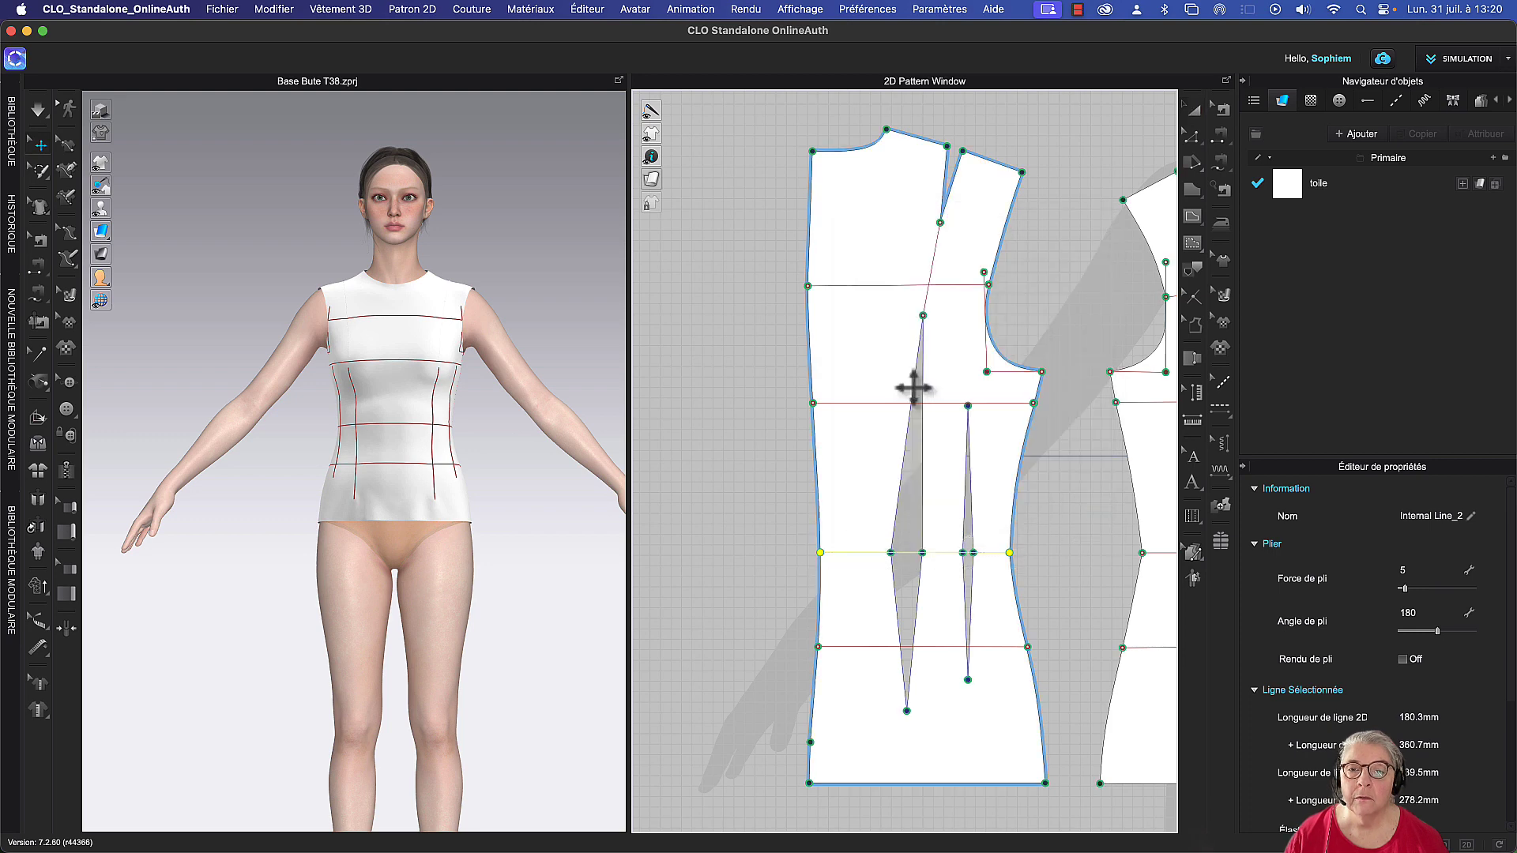
pyautogui.click(812, 151)
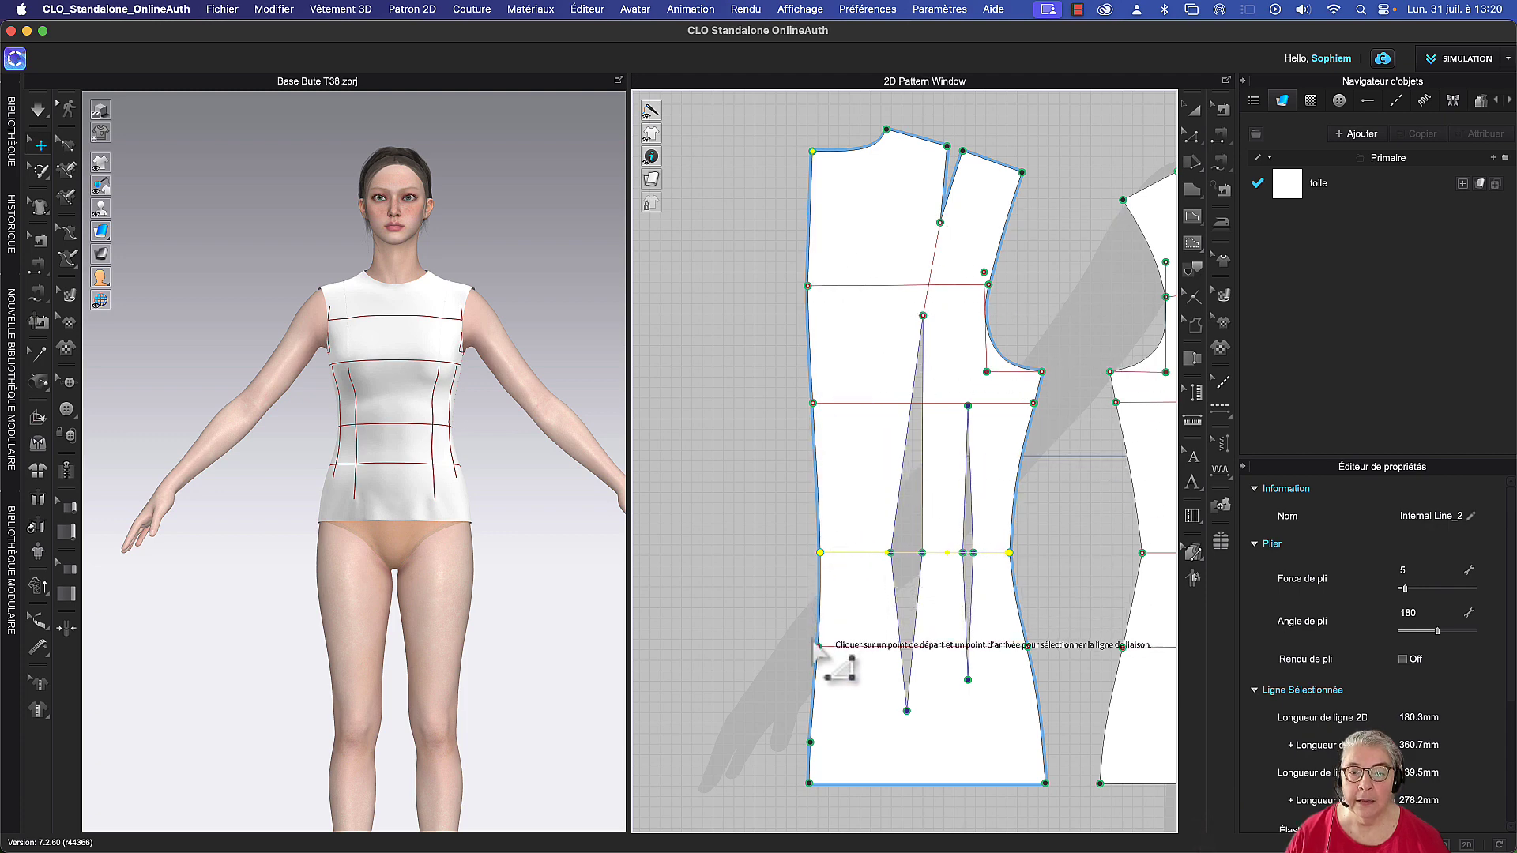
pyautogui.click(810, 785)
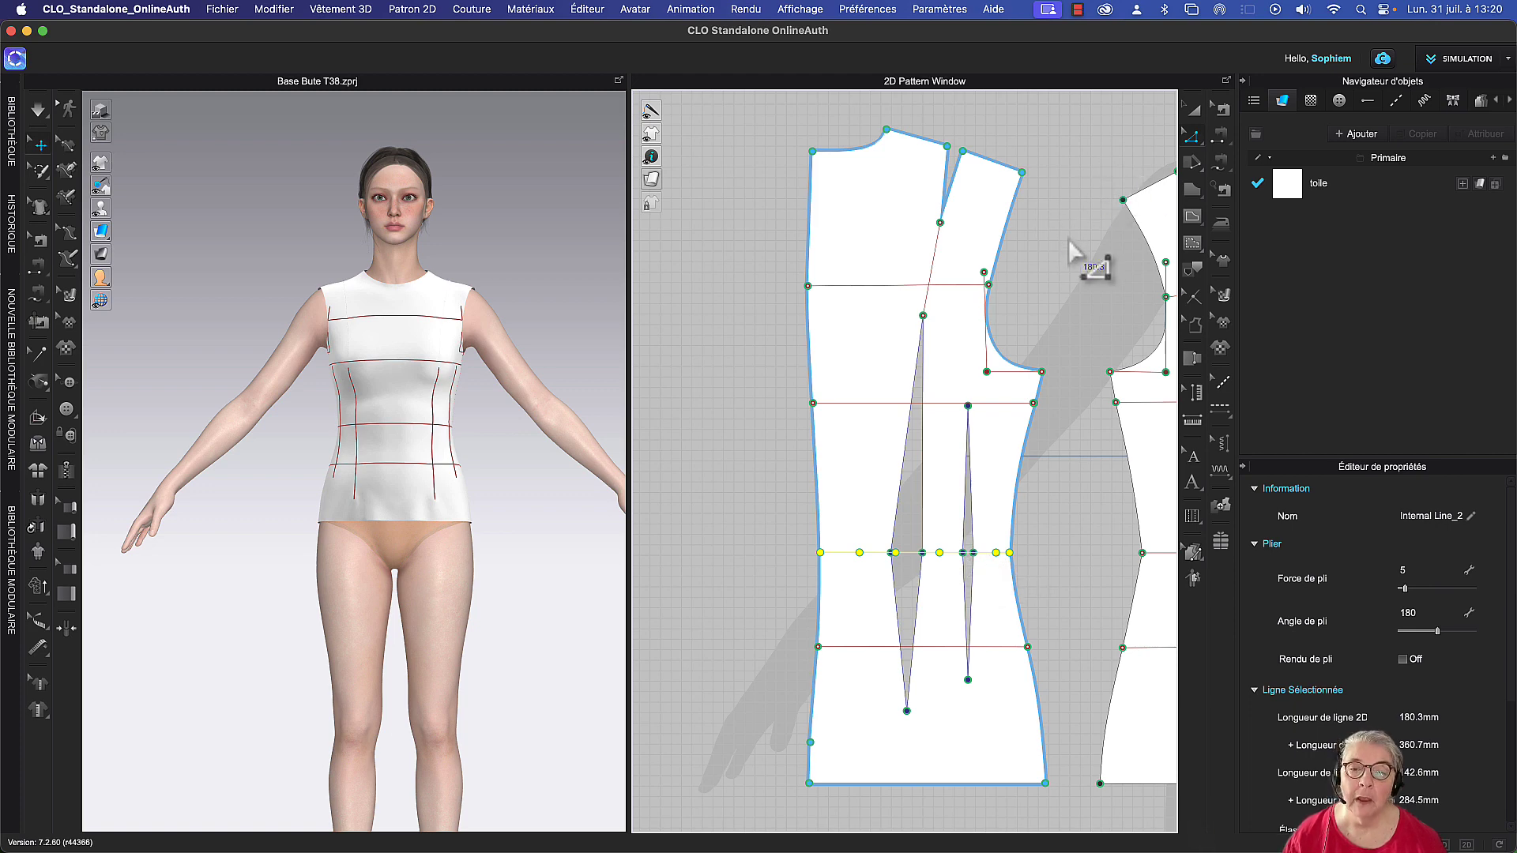
pyautogui.click(1035, 305)
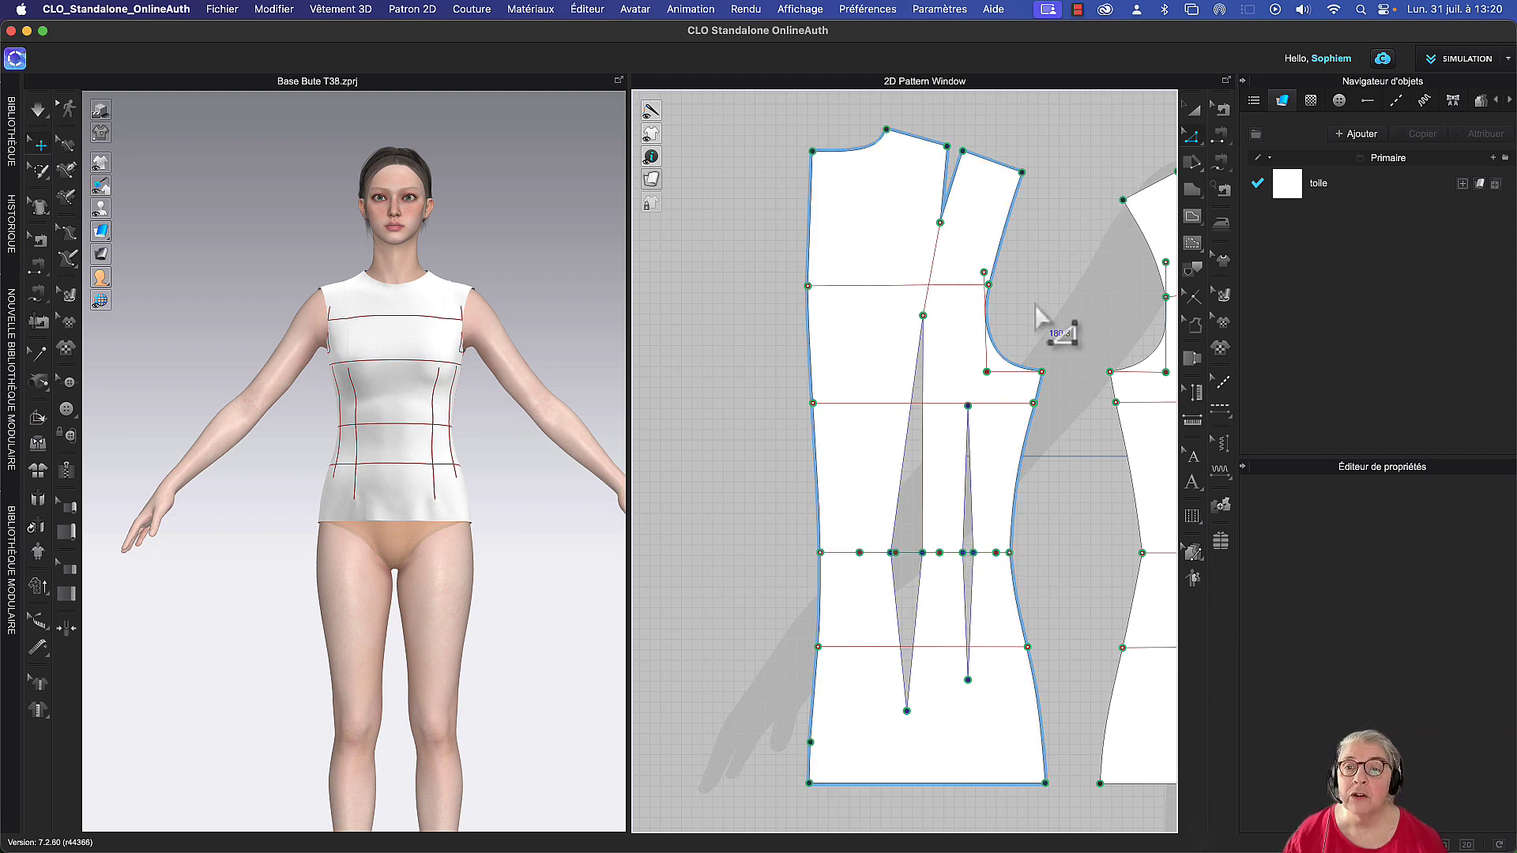
# Try moving the outline's centre-back waist point 30 mm outward with Modifier le patron, and undo the move
pyautogui.click(1192, 140)
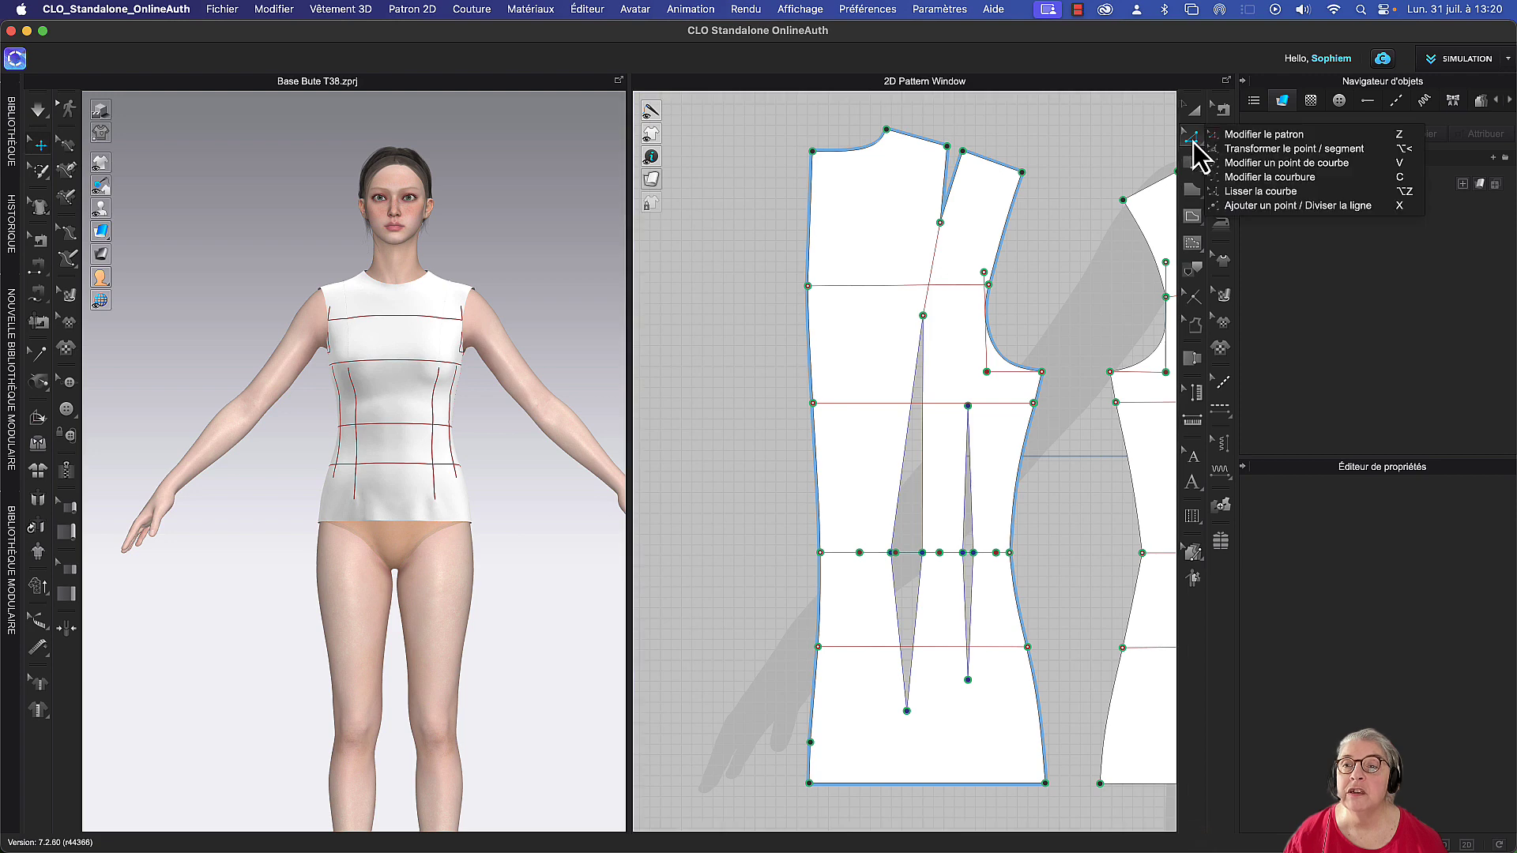
pyautogui.click(1280, 136)
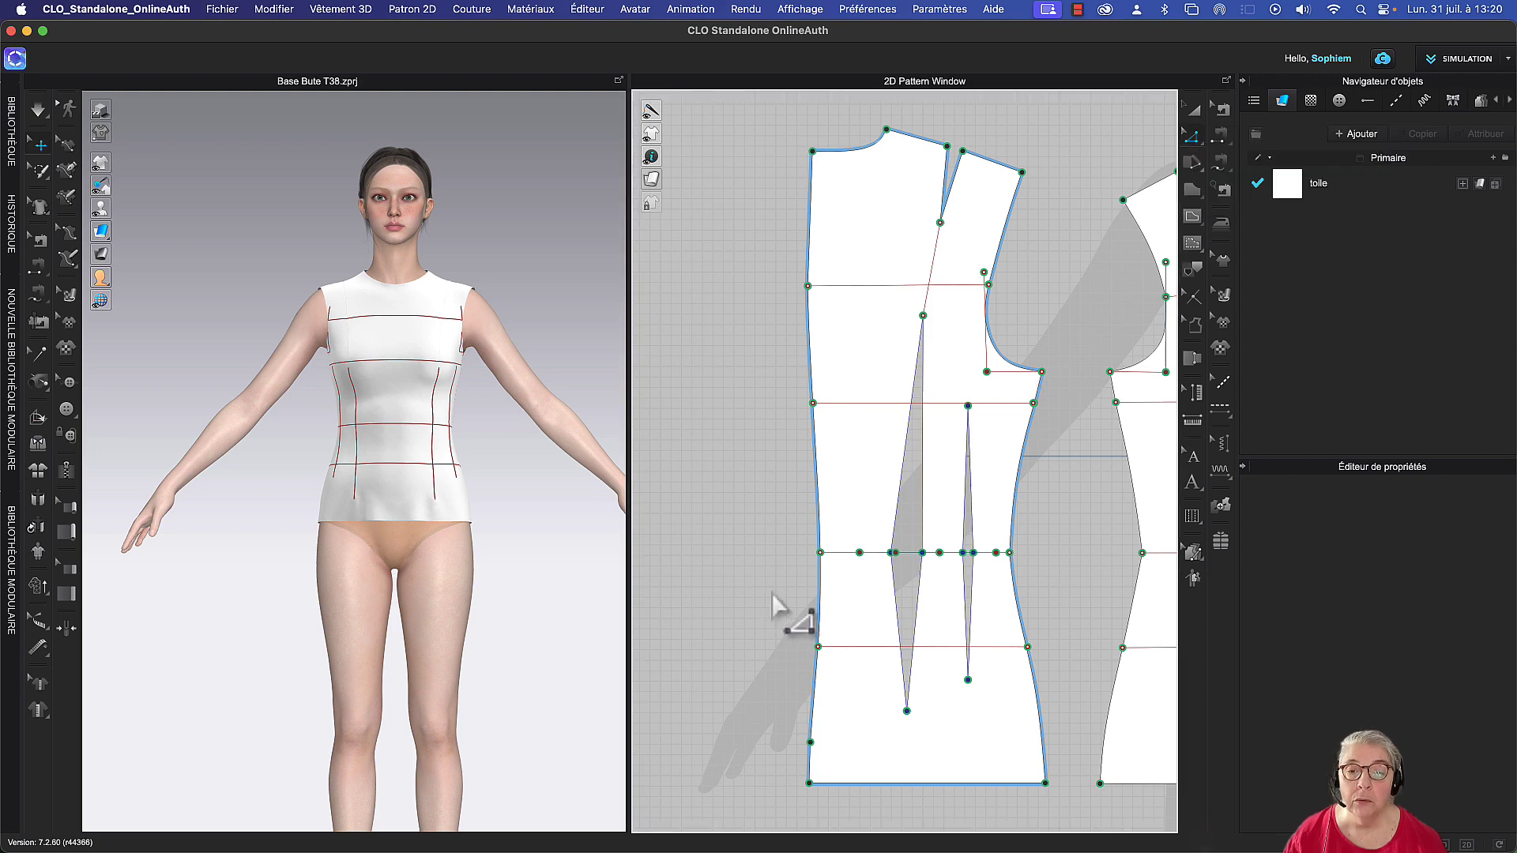
pyautogui.click(820, 553)
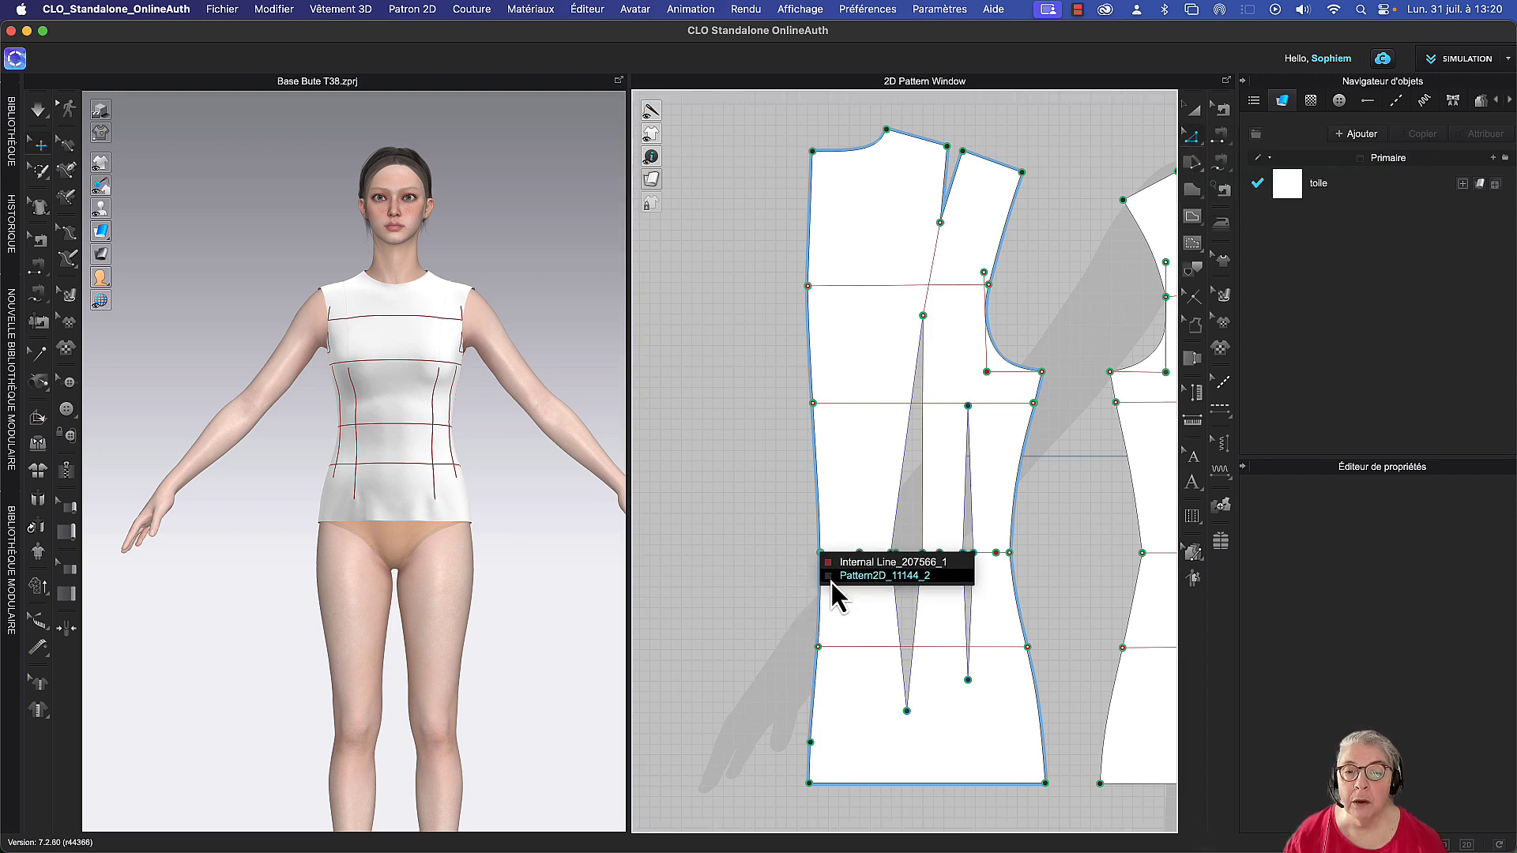
pyautogui.click(829, 582)
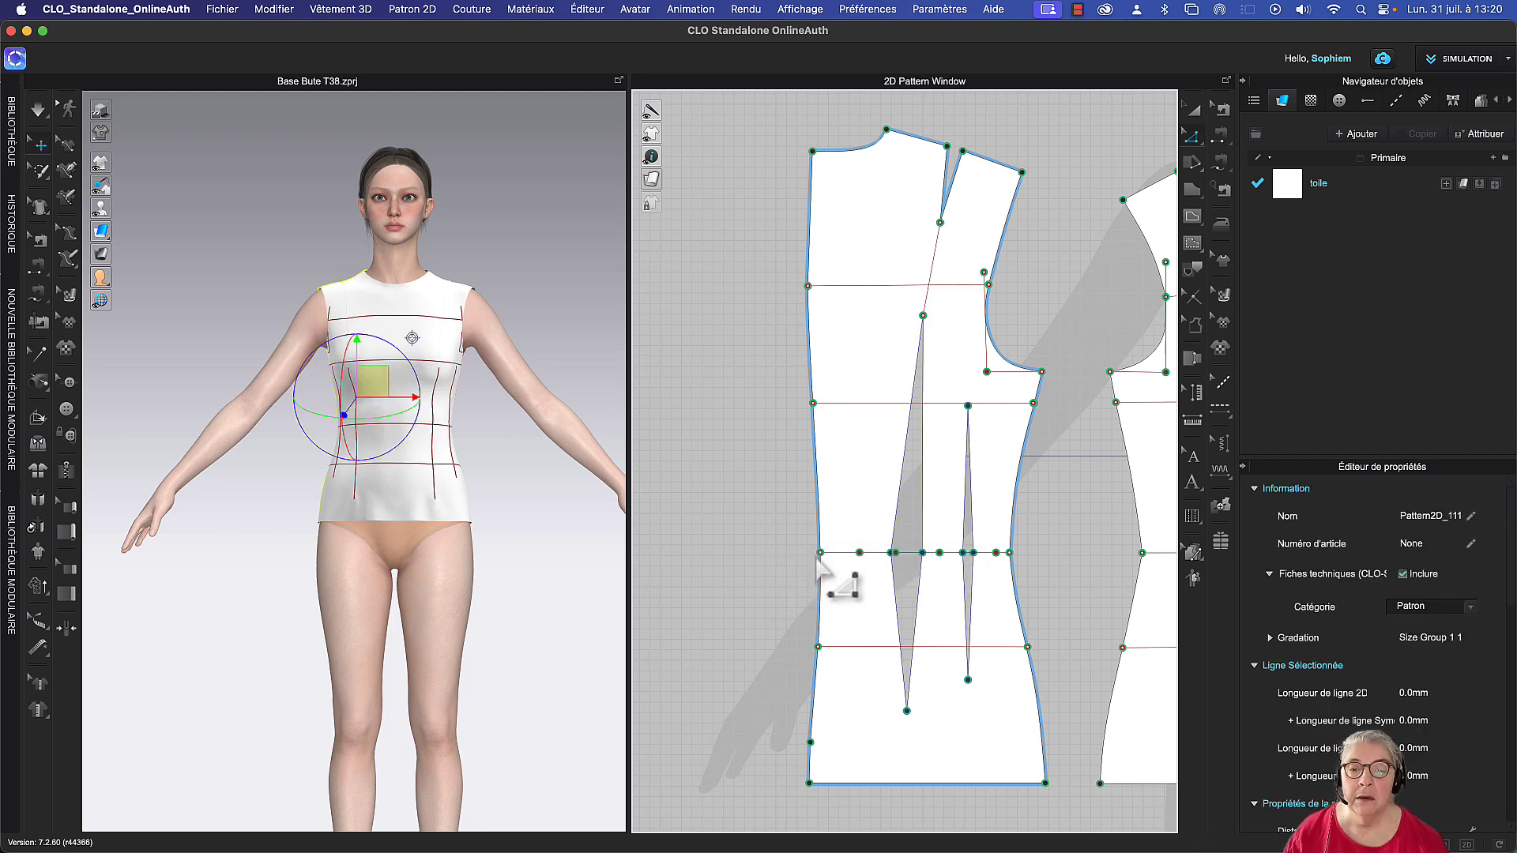
pyautogui.moveTo(815, 554); pyautogui.dragTo(791, 554)
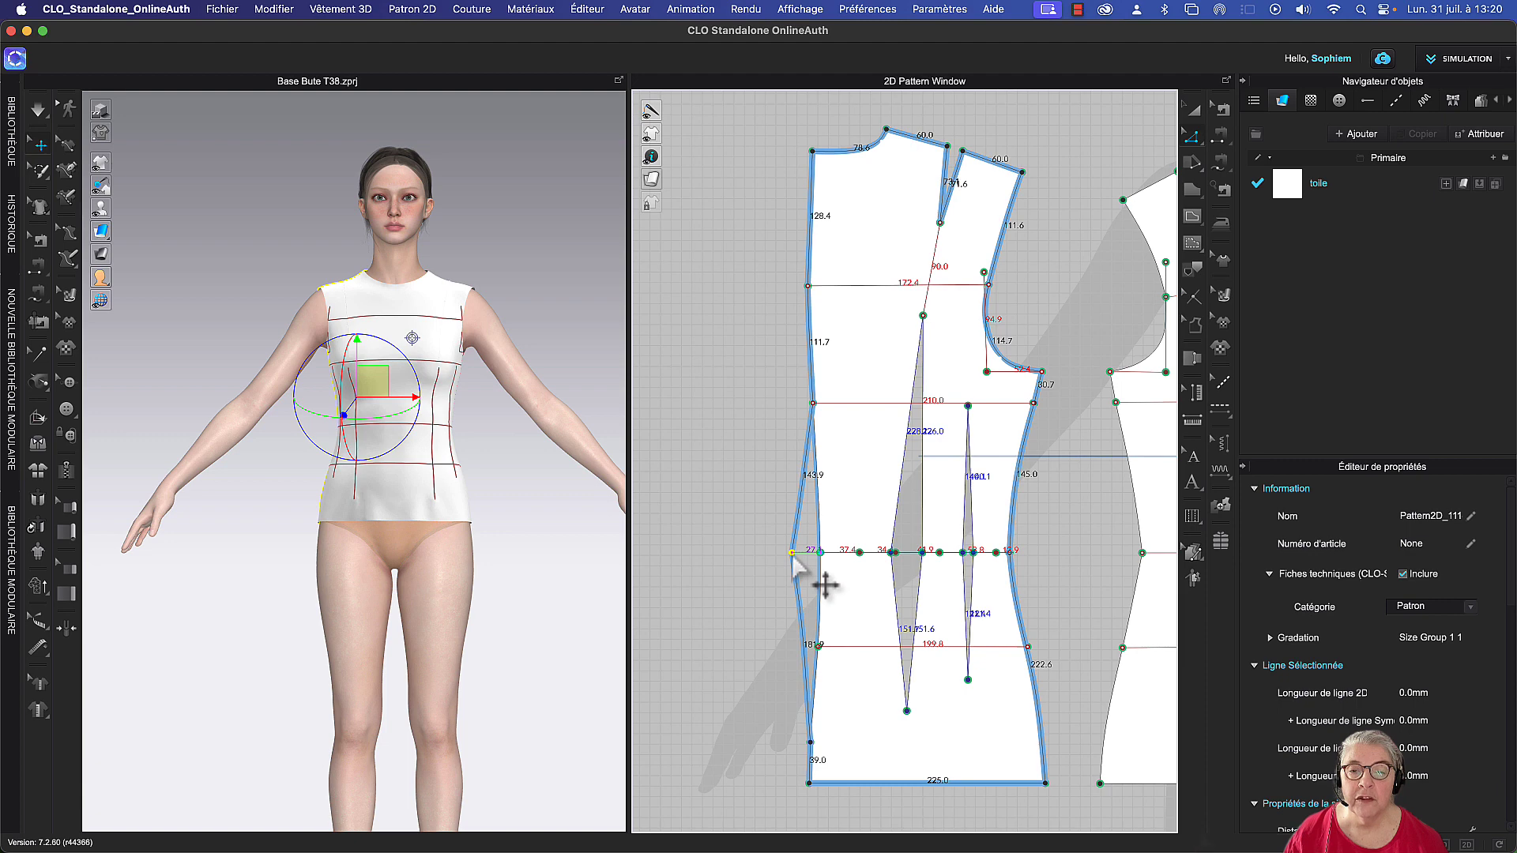
pyautogui.rightClick(792, 553)
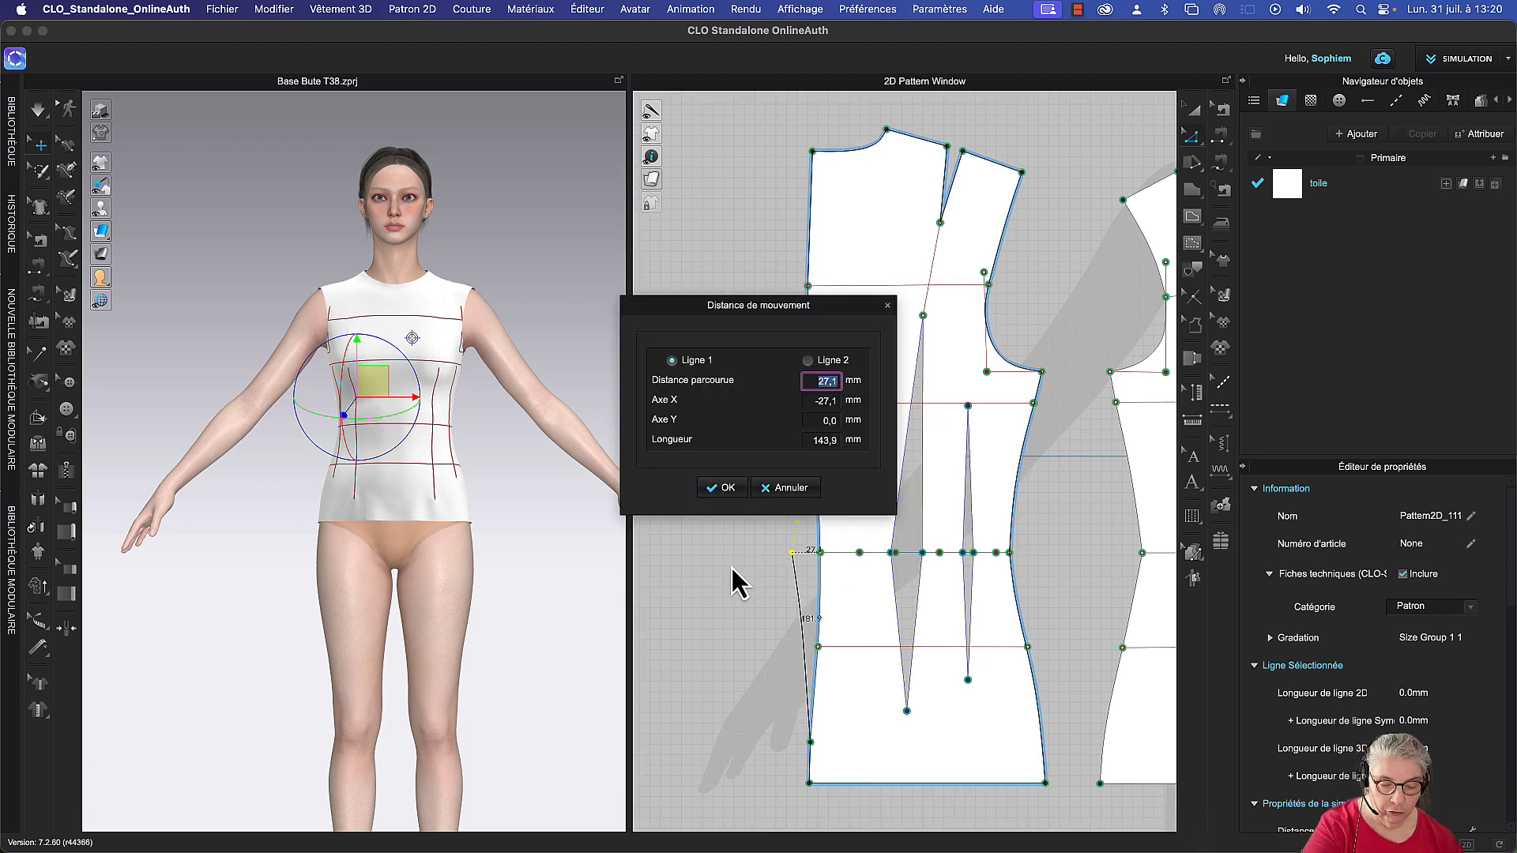
pyautogui.write('30')
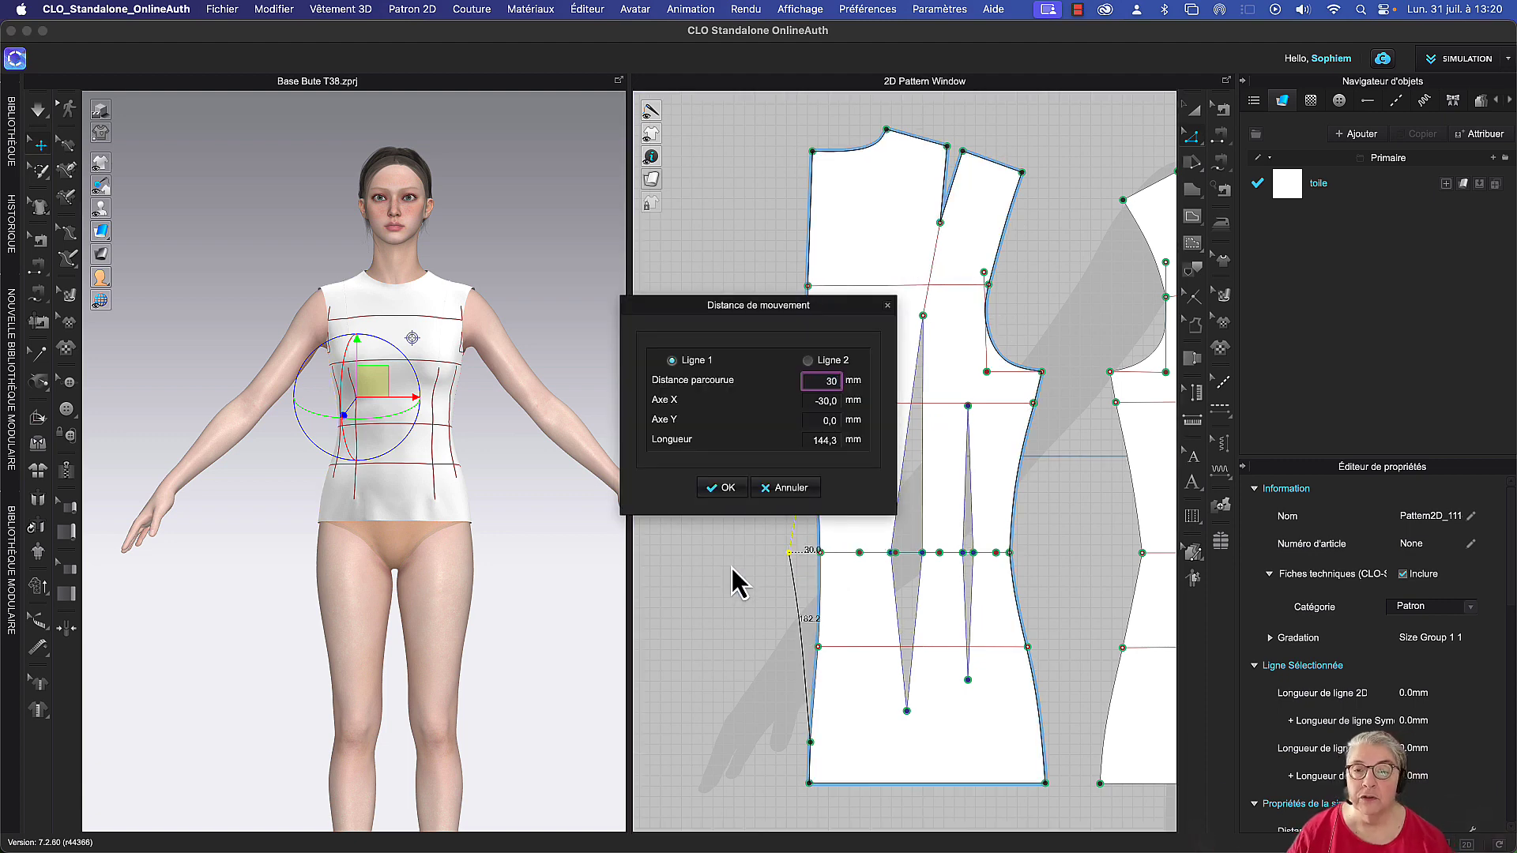
pyautogui.click(714, 490)
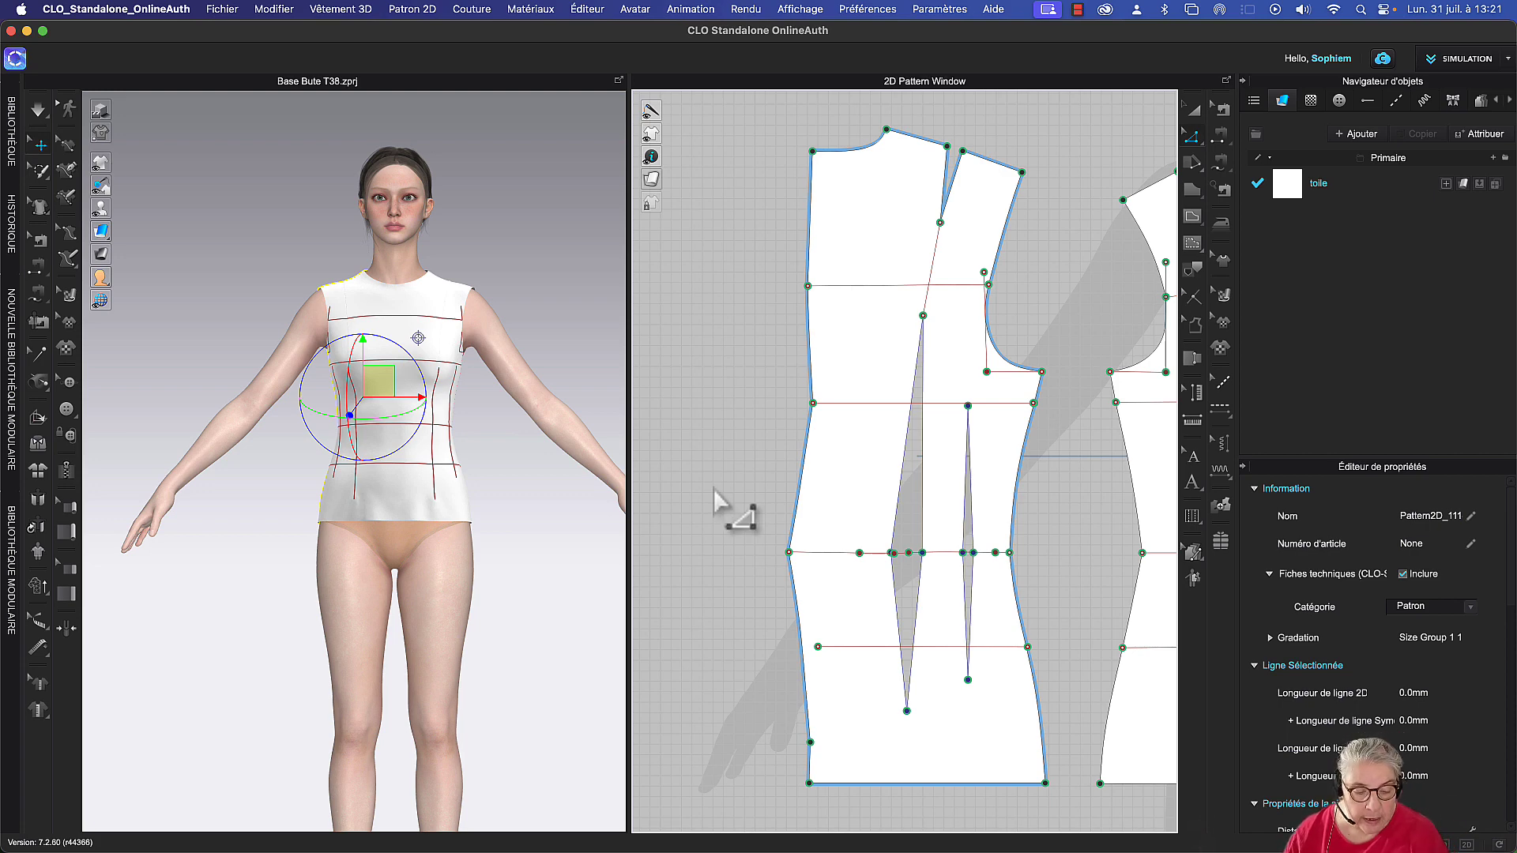
pyautogui.press('super+z')
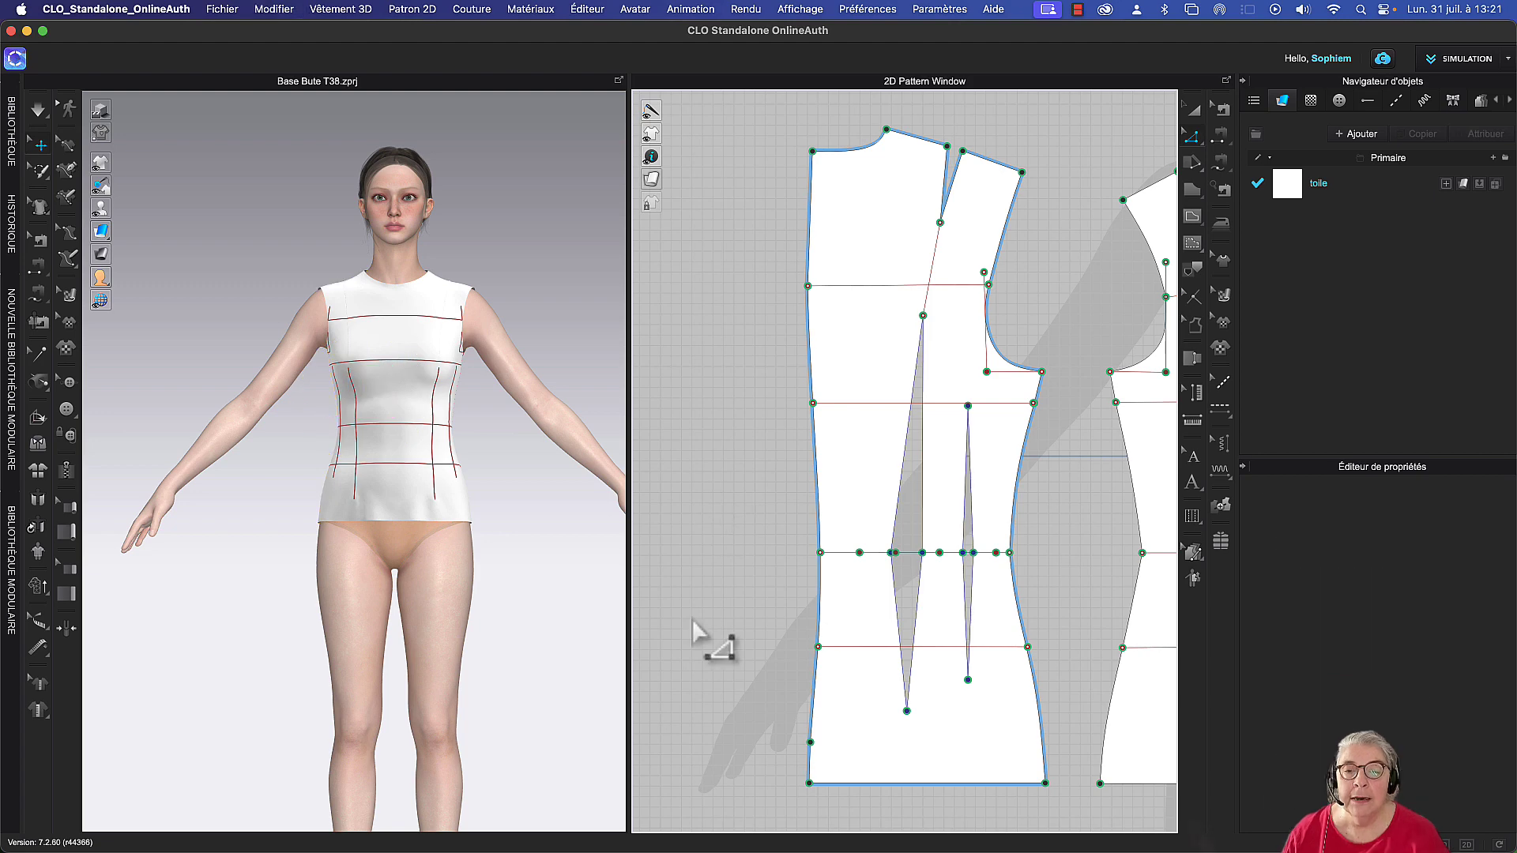
# Link the back piece's hip, bust and upper-back lines together to the centre-back outline, from the neckline point to the hem corner
pyautogui.click(847, 649)
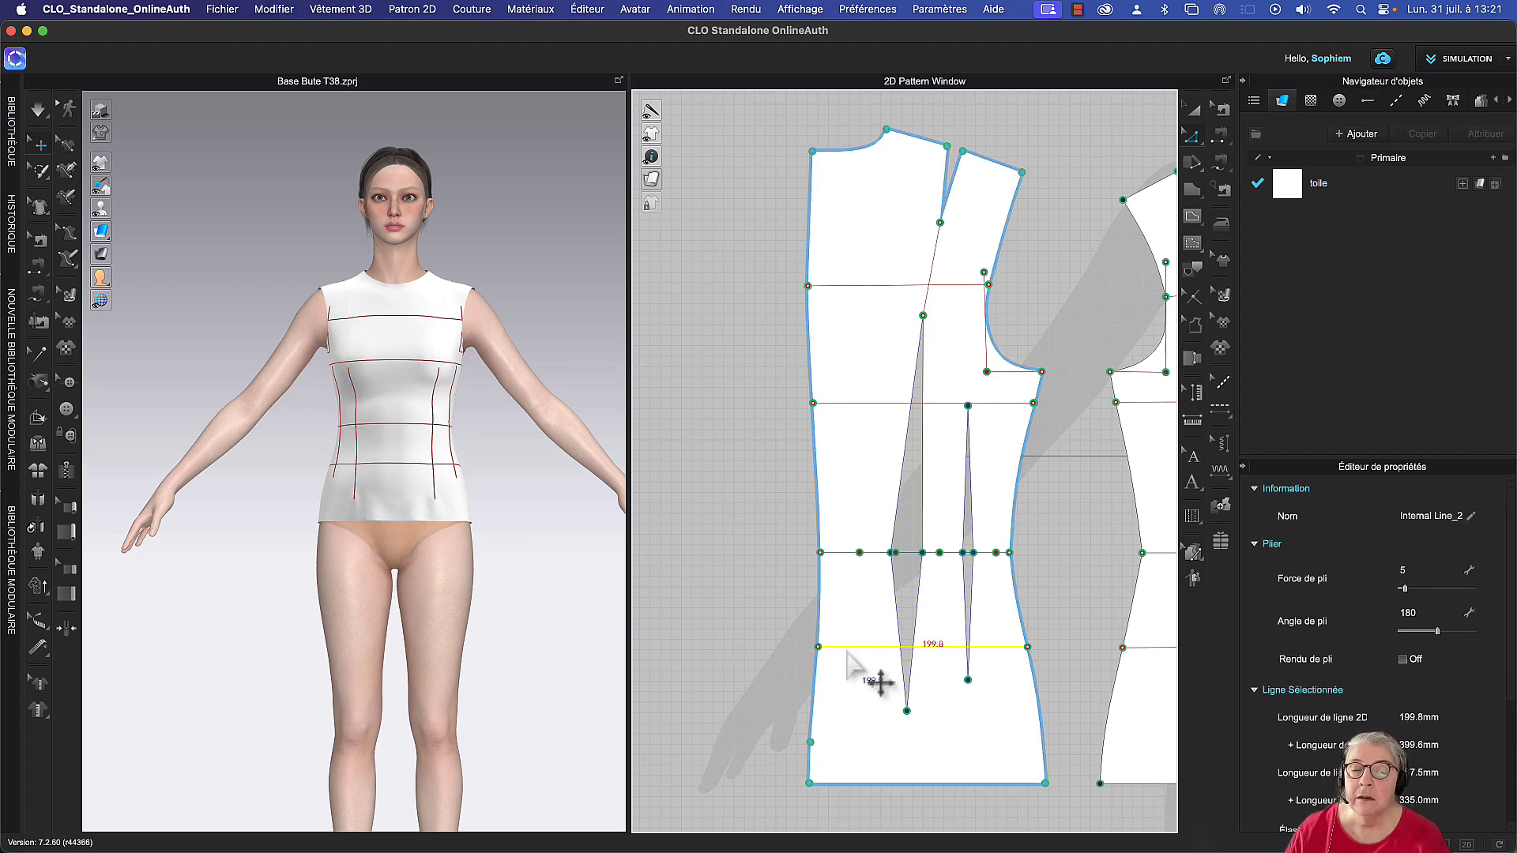
pyautogui.press('a')
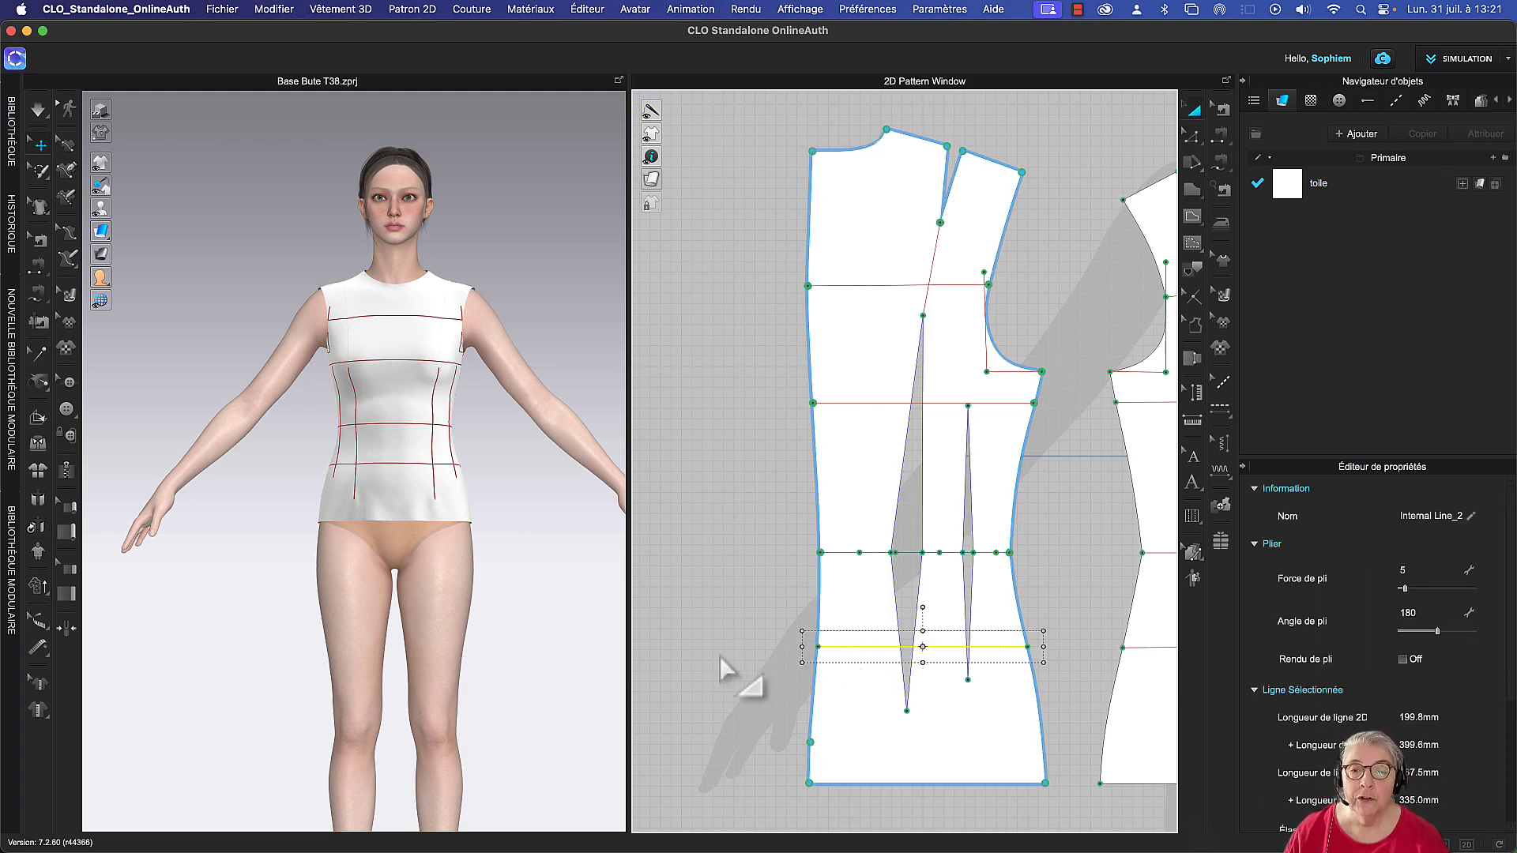
pyautogui.keyDown('shift'); pyautogui.click(867, 404); pyautogui.keyUp('shift')
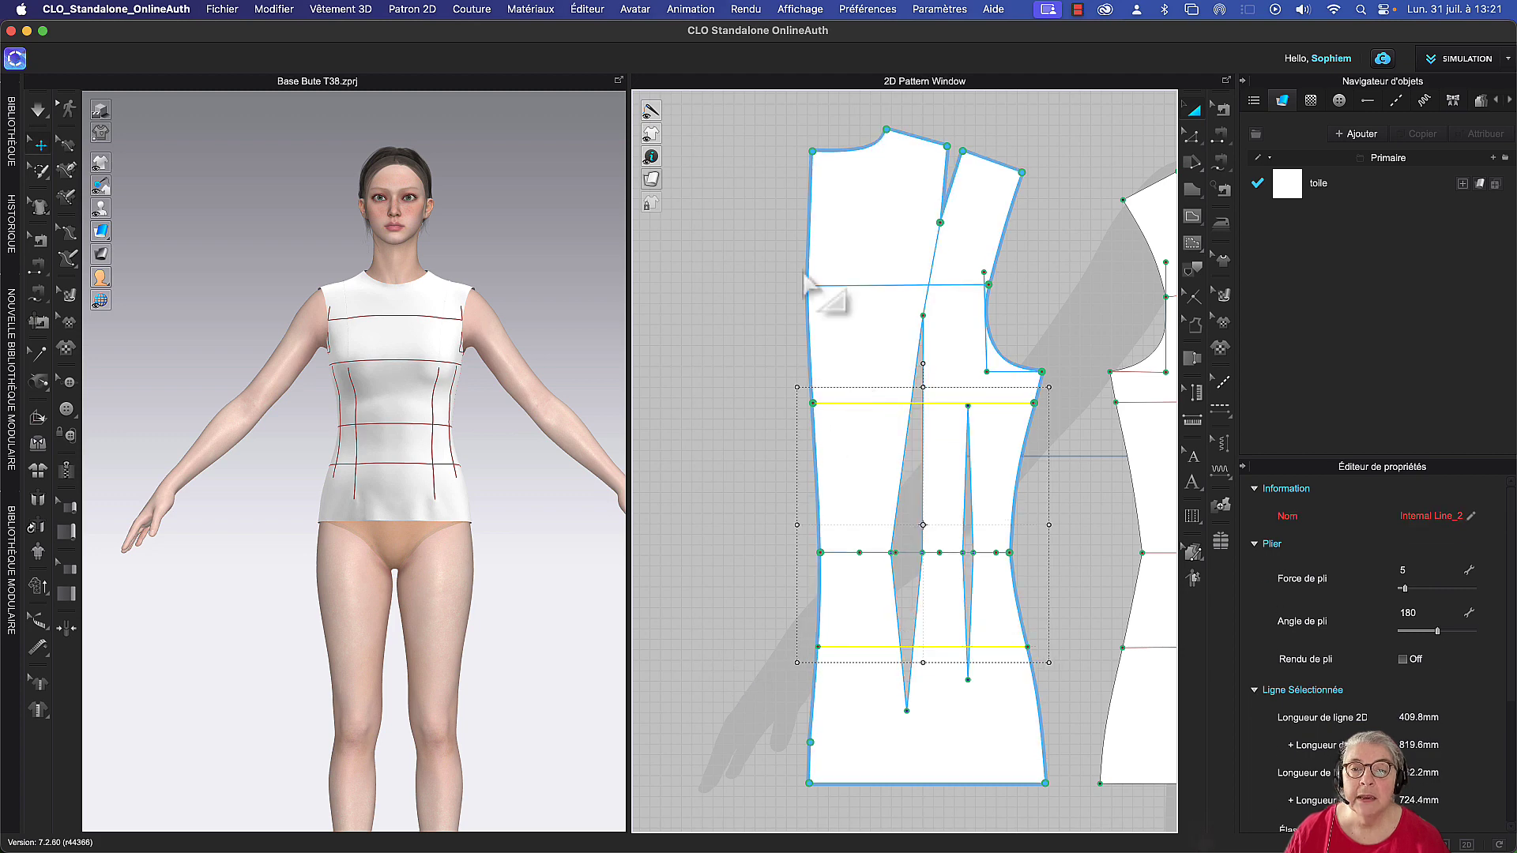
pyautogui.keyDown('shift'); pyautogui.click(855, 286); pyautogui.keyUp('shift')
pyautogui.rightClick(854, 289)
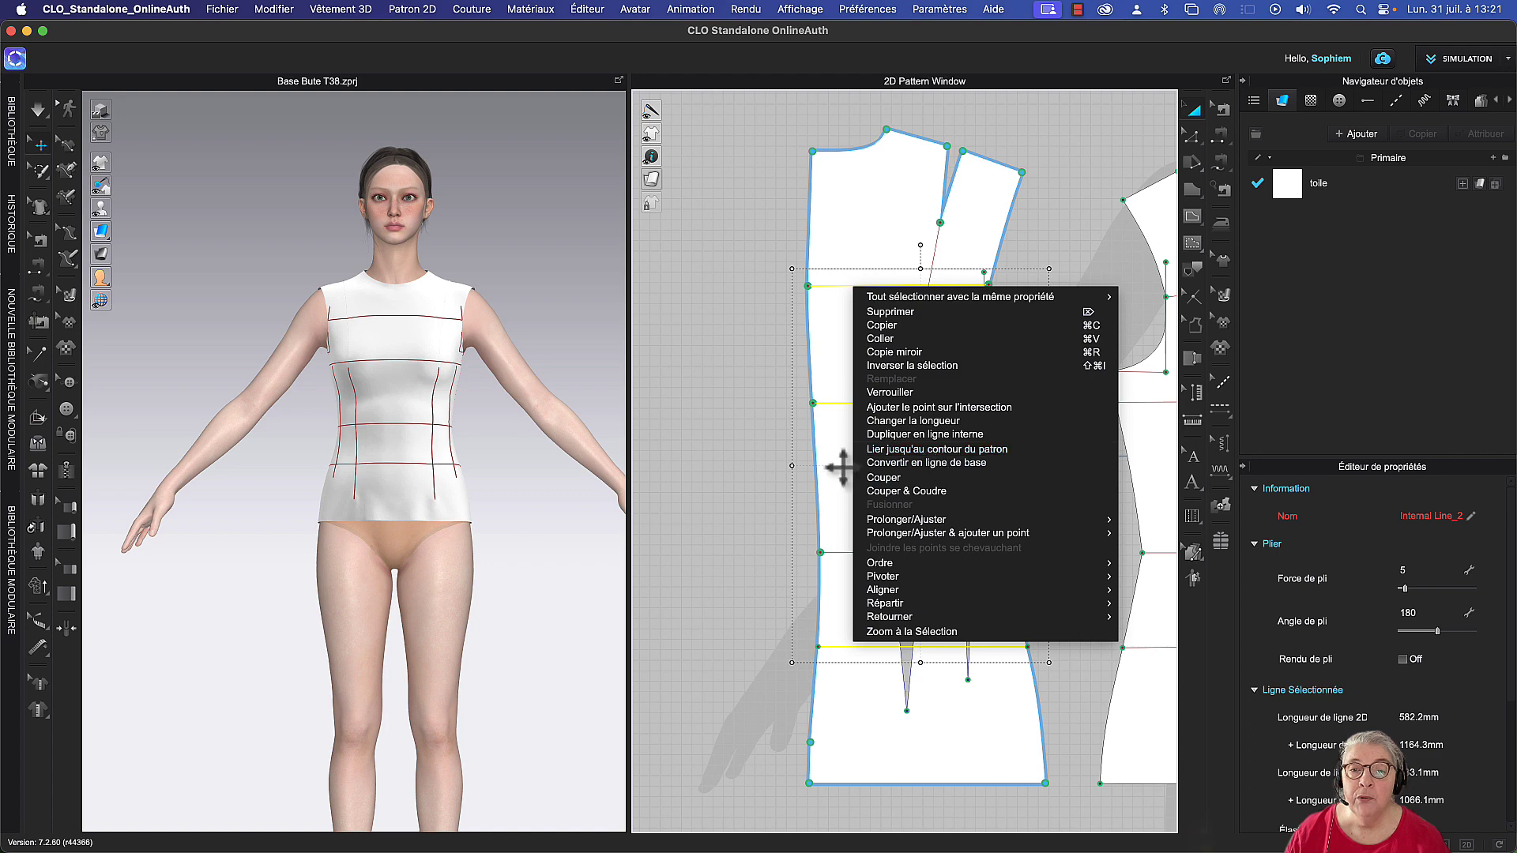
pyautogui.press('m')
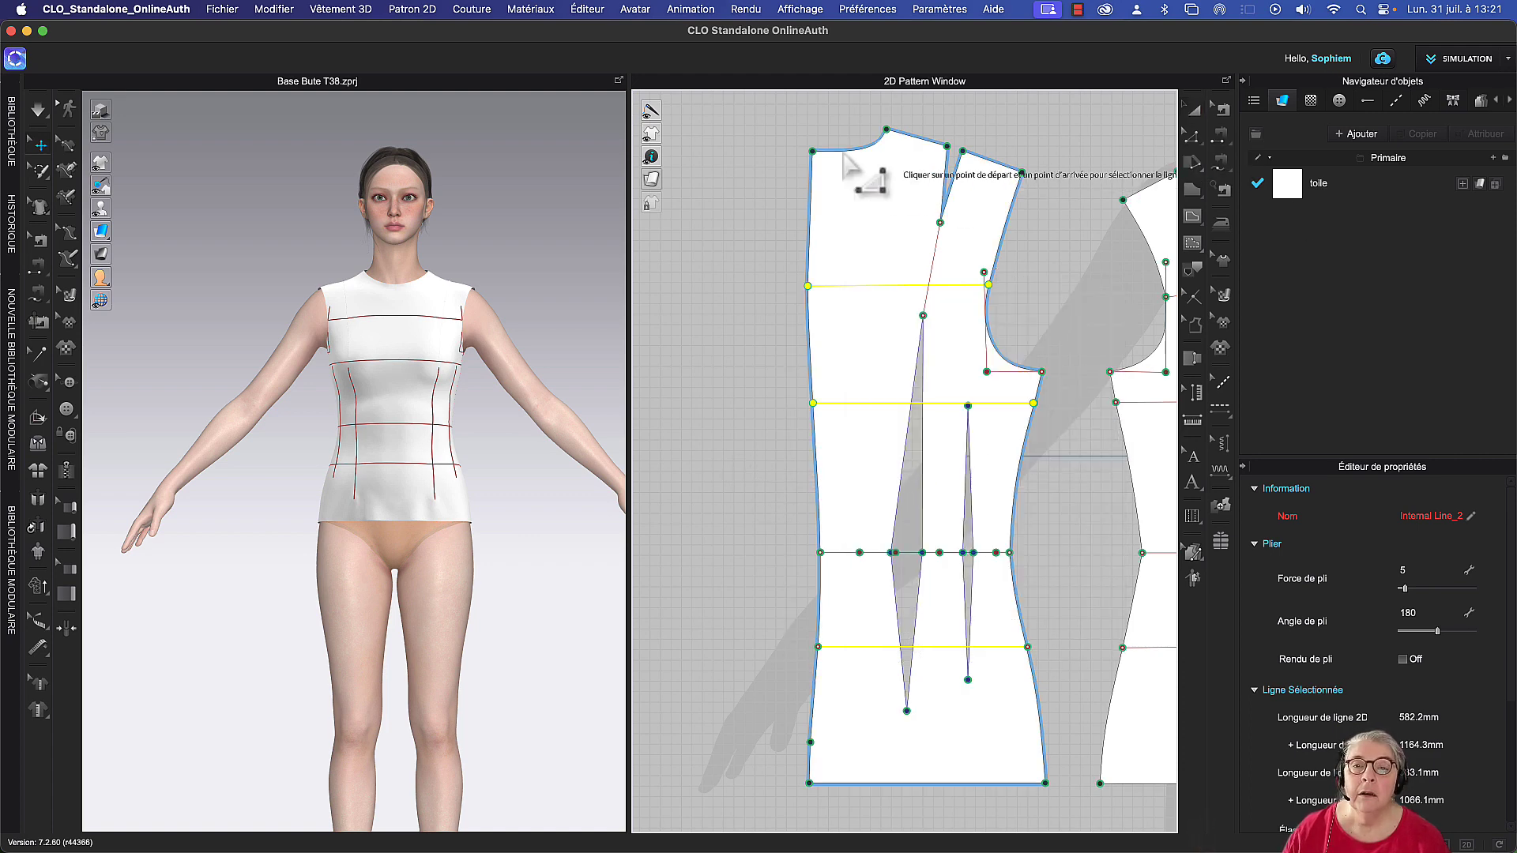
pyautogui.click(812, 150)
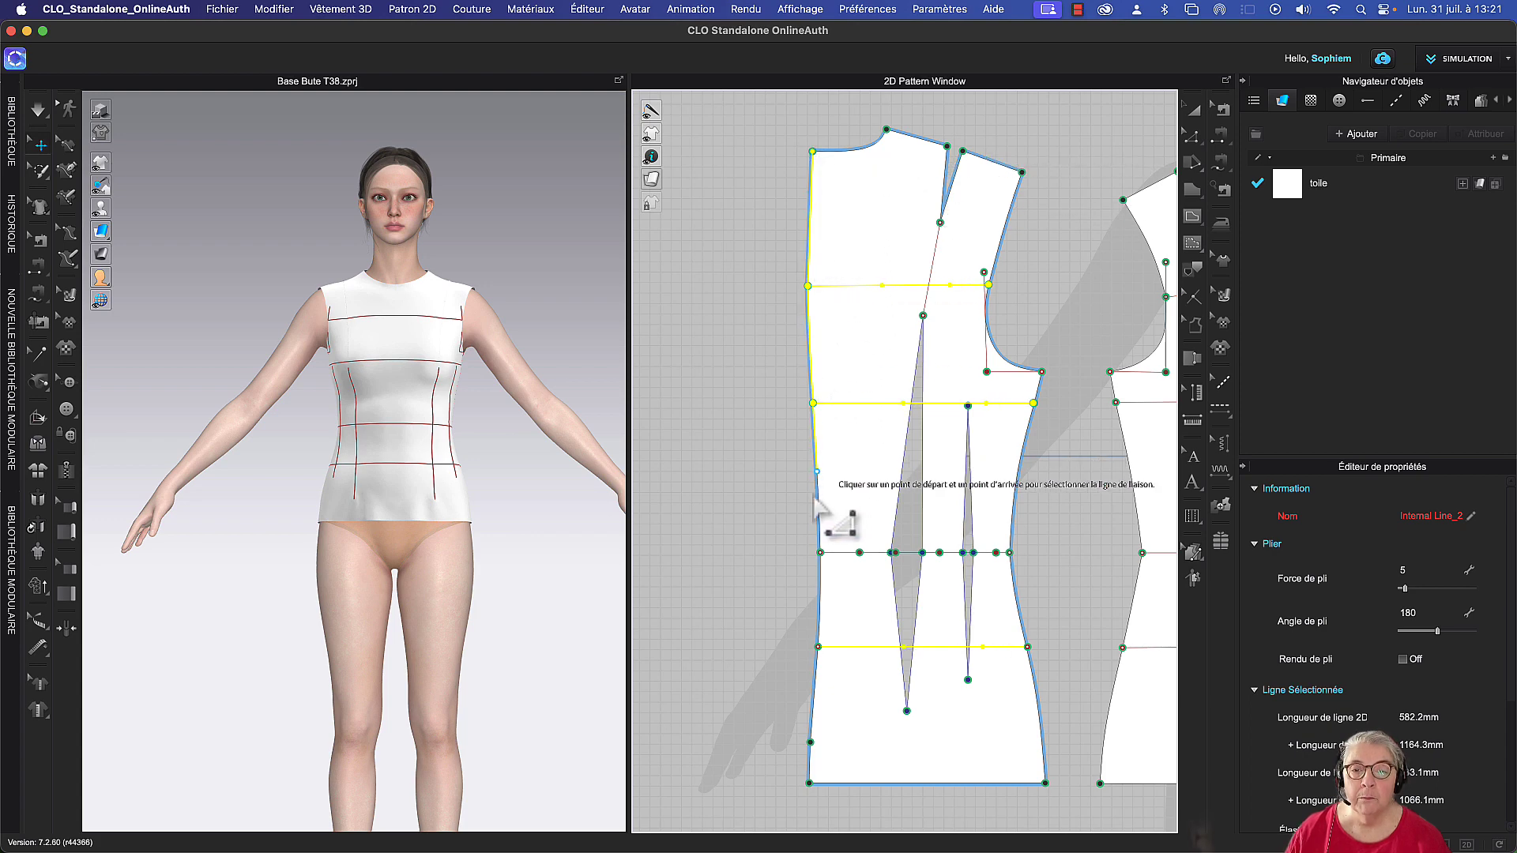
pyautogui.click(811, 740)
pyautogui.click(809, 783)
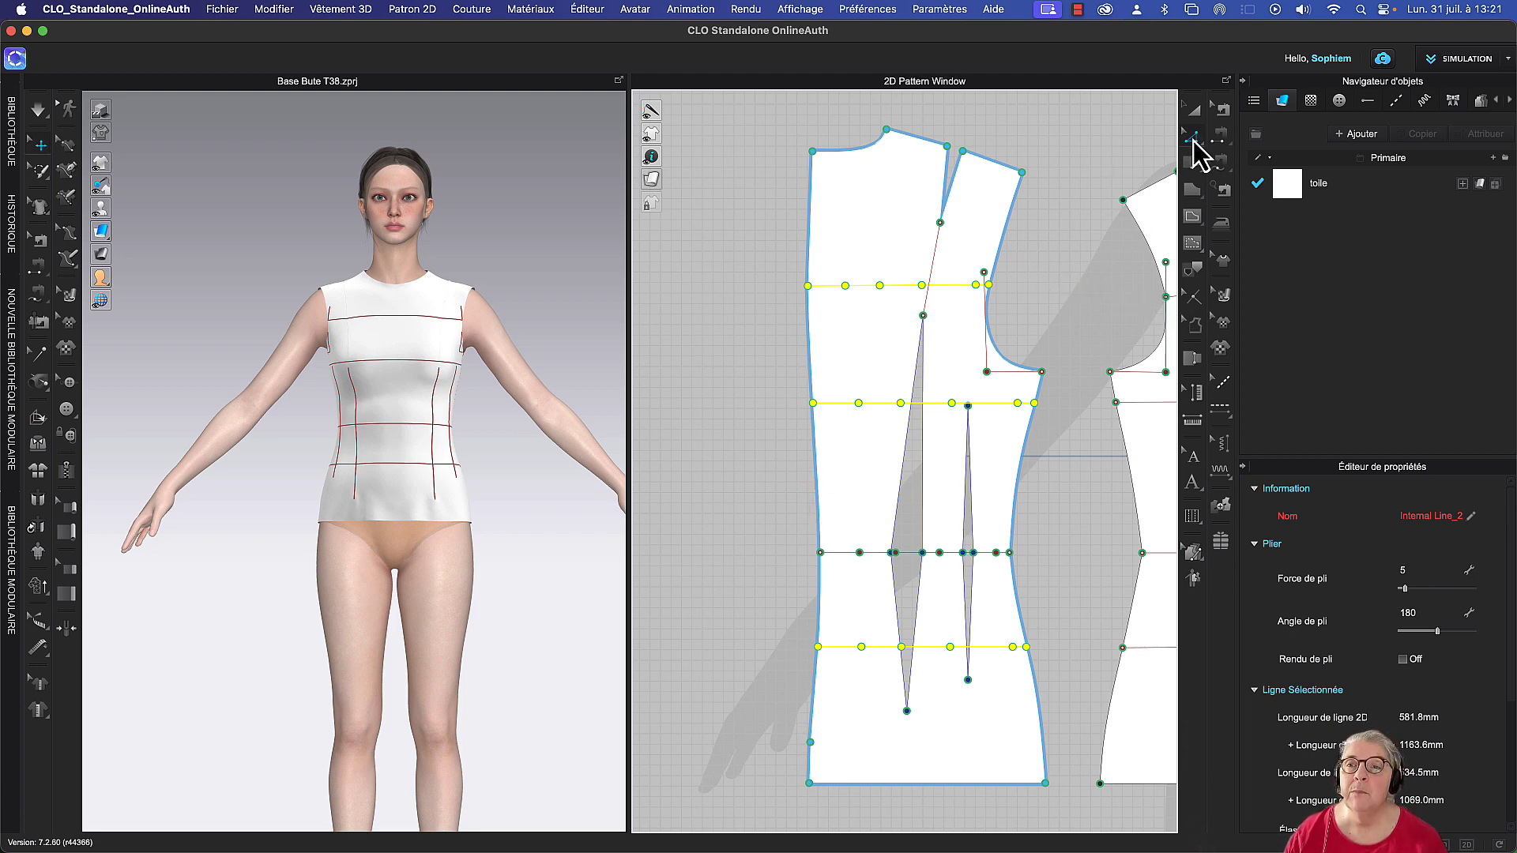
pyautogui.click(1195, 111)
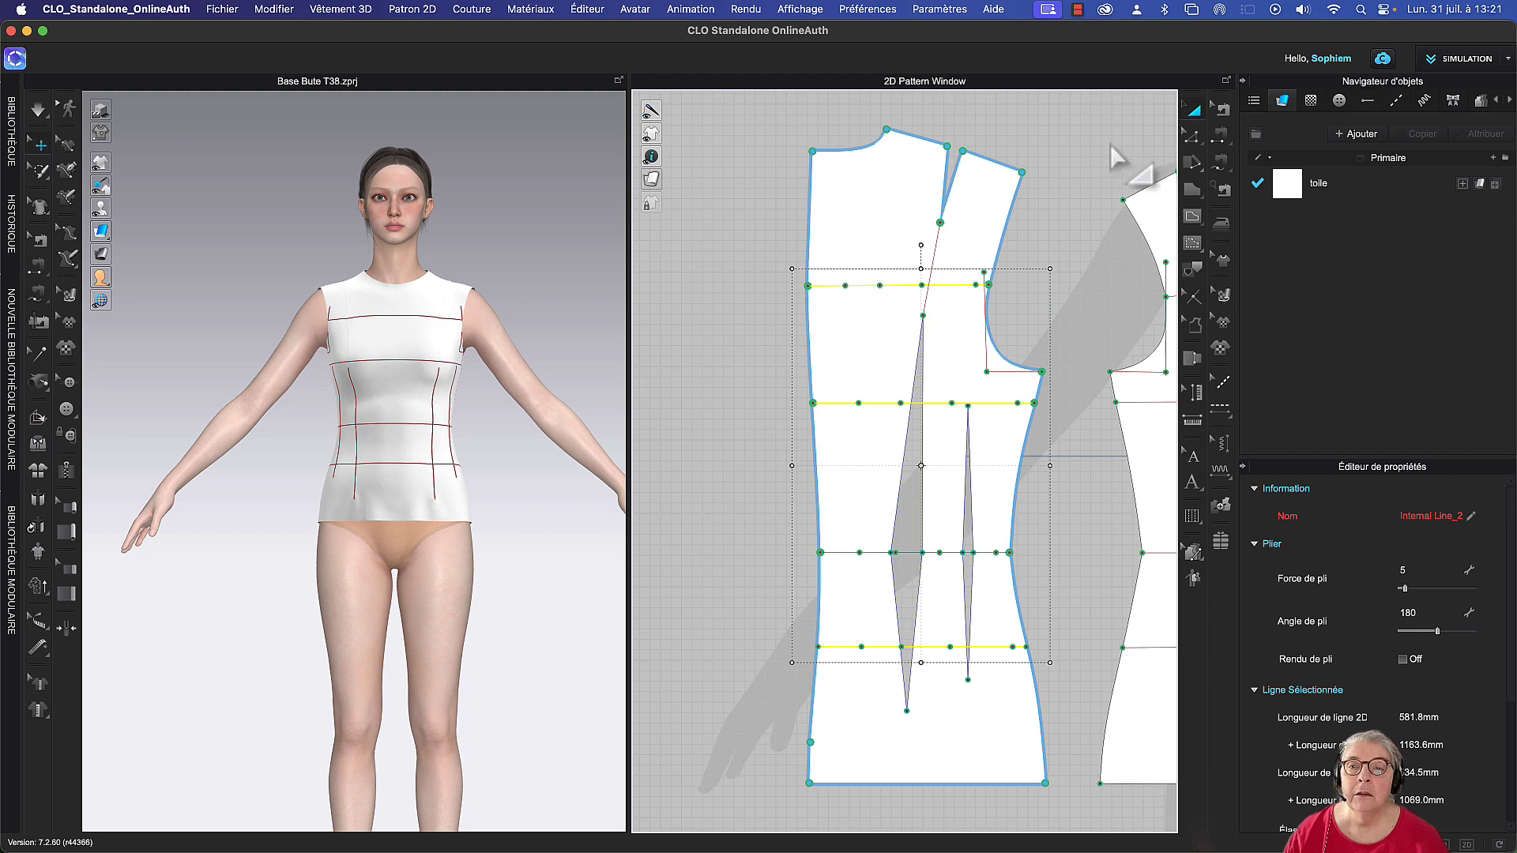
pyautogui.click(1086, 166)
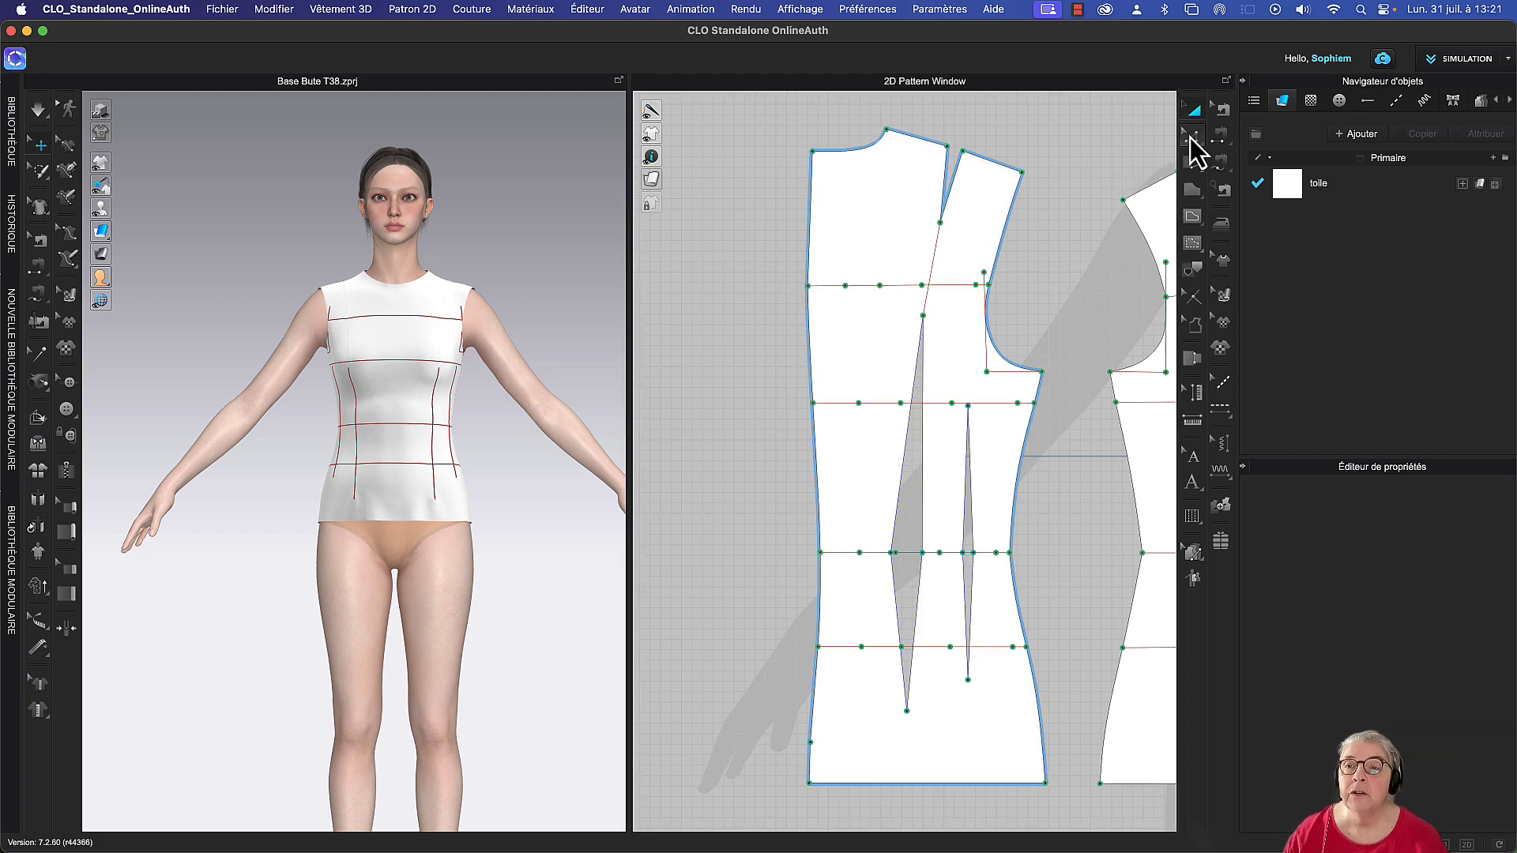
# Move the pattern outline's centre-back waist point 30 mm horizontally outward with Modifier le patron to test the linked lines
pyautogui.click(1191, 136)
pyautogui.click(1256, 130)
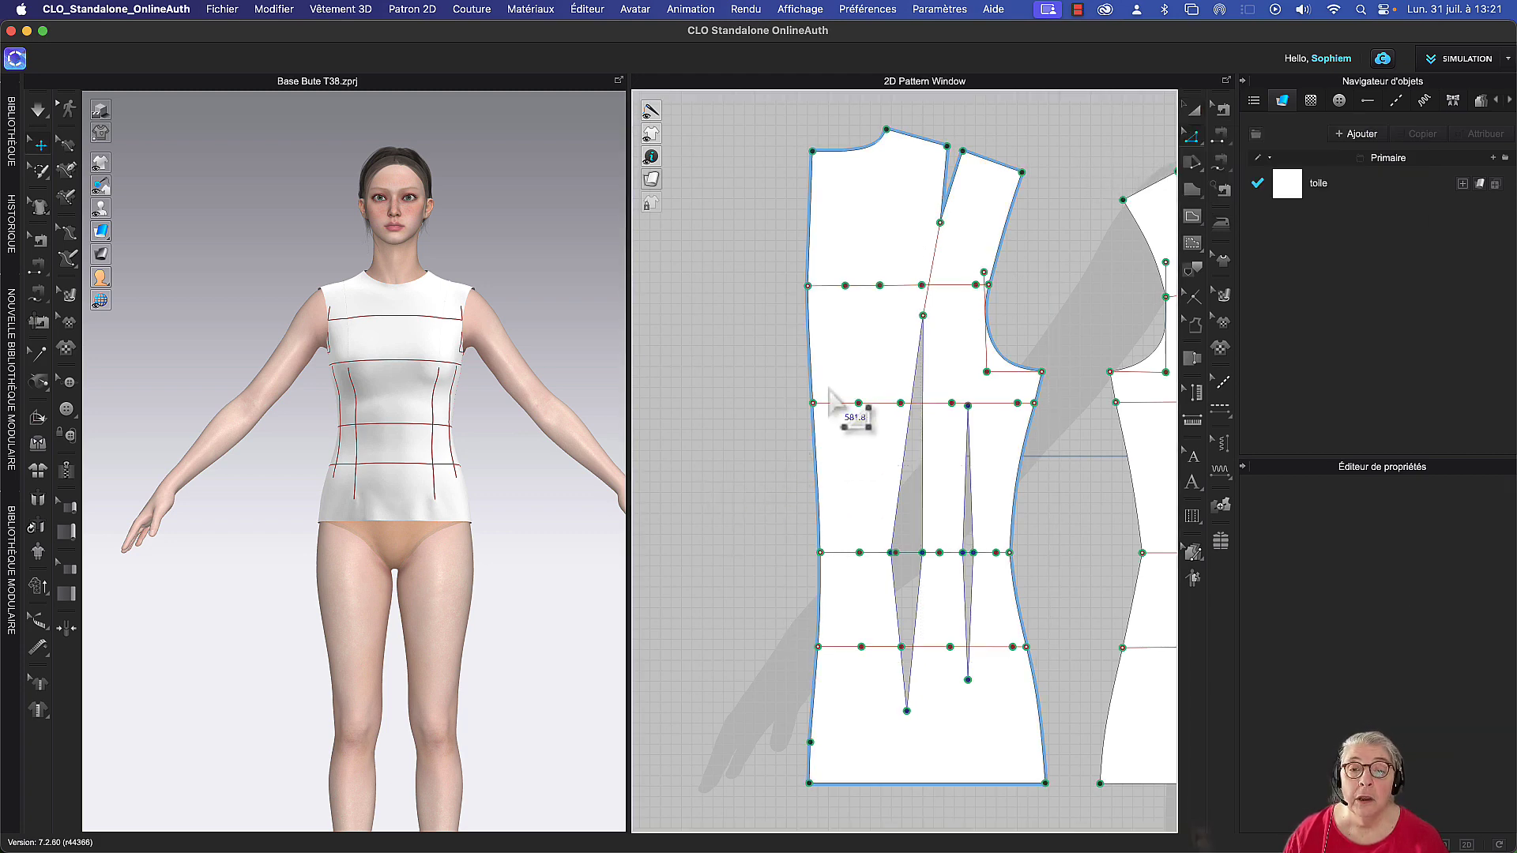
pyautogui.click(823, 554)
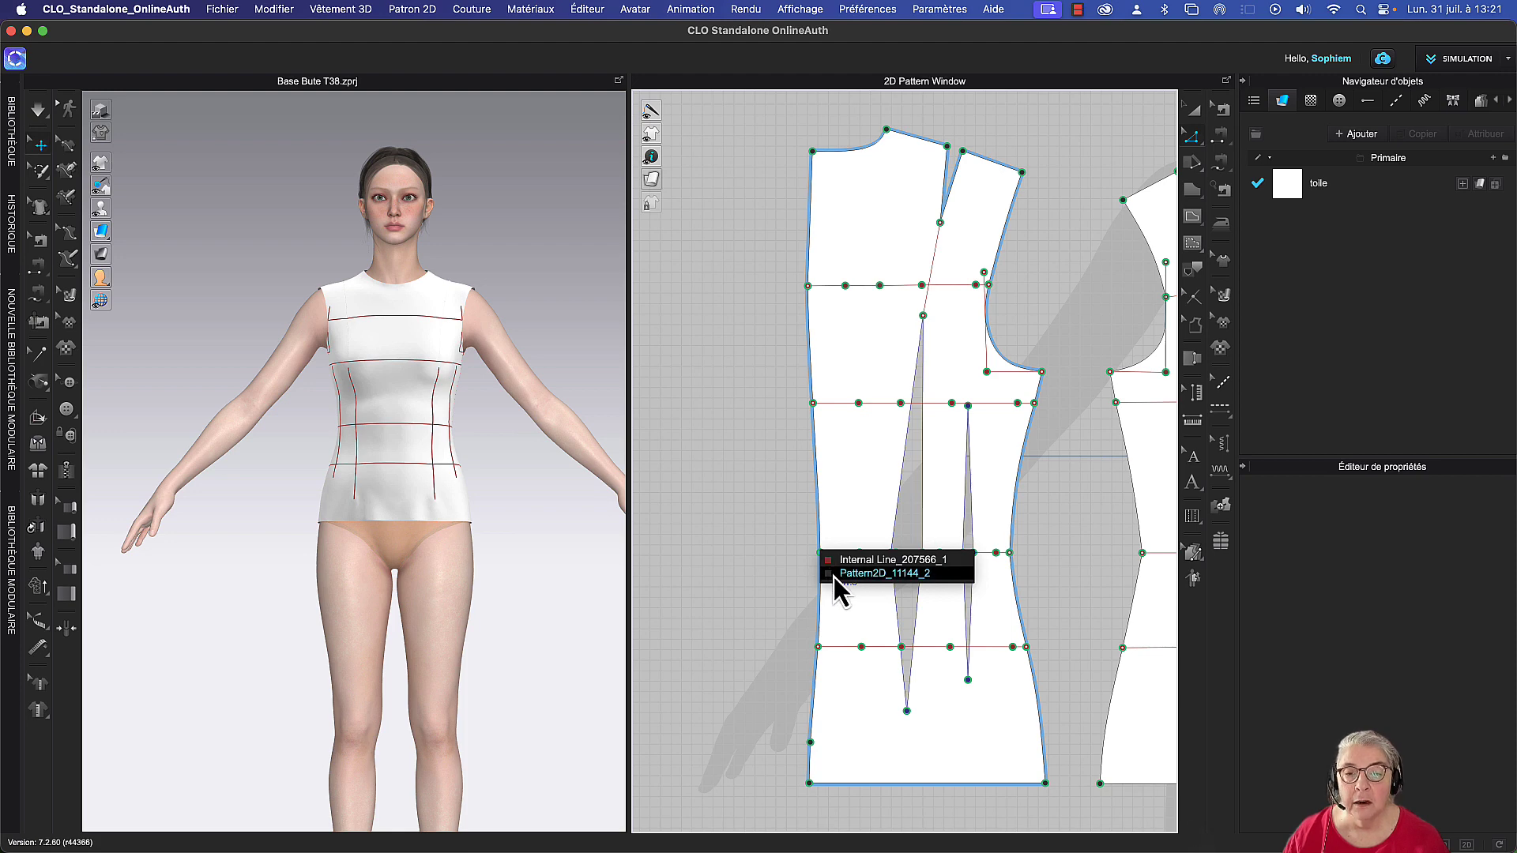
pyautogui.click(869, 573)
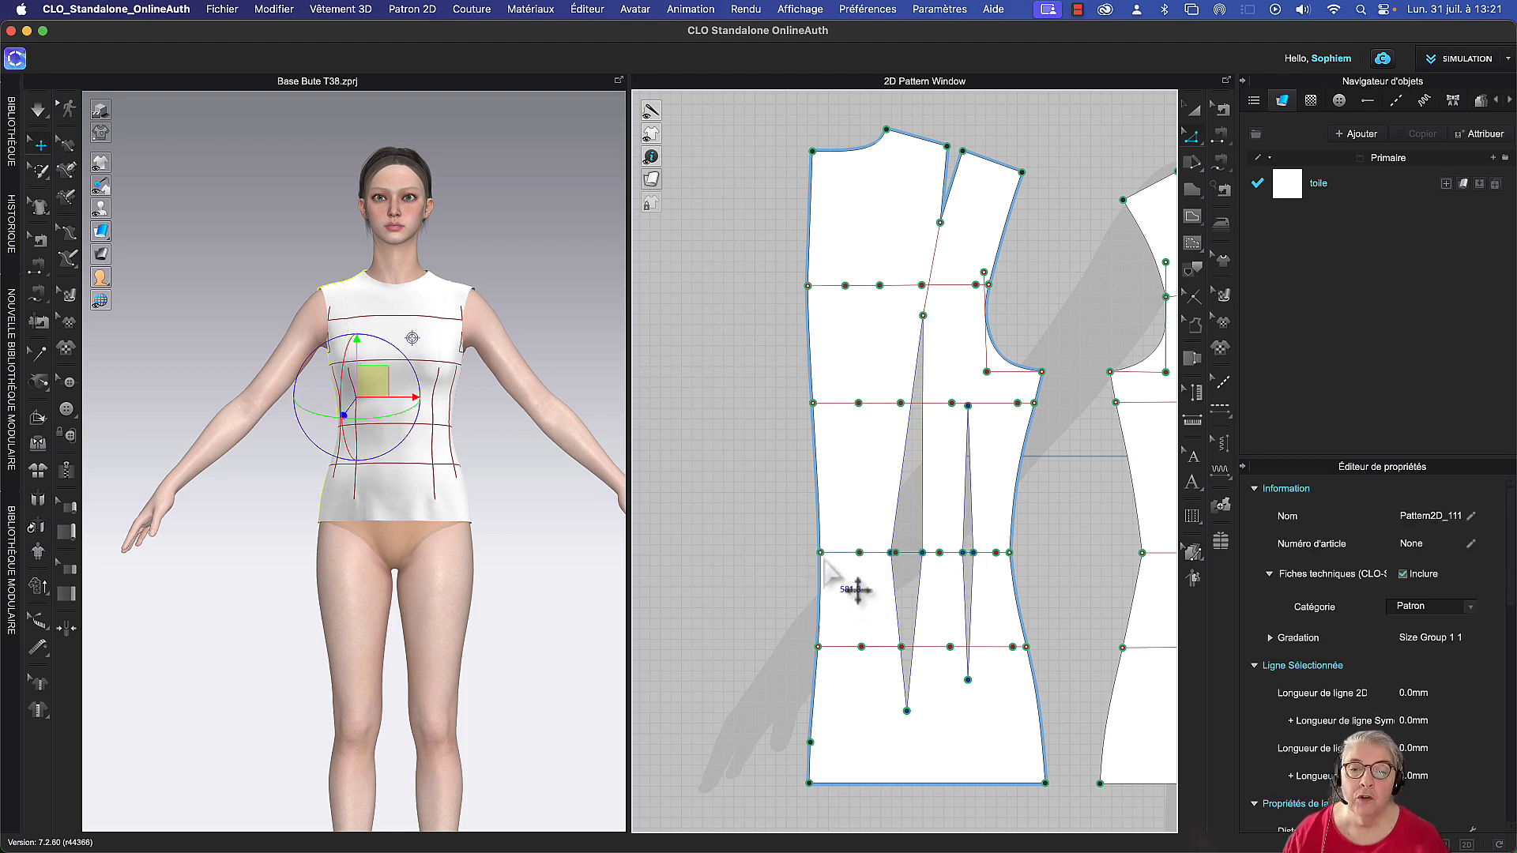
pyautogui.click(805, 554)
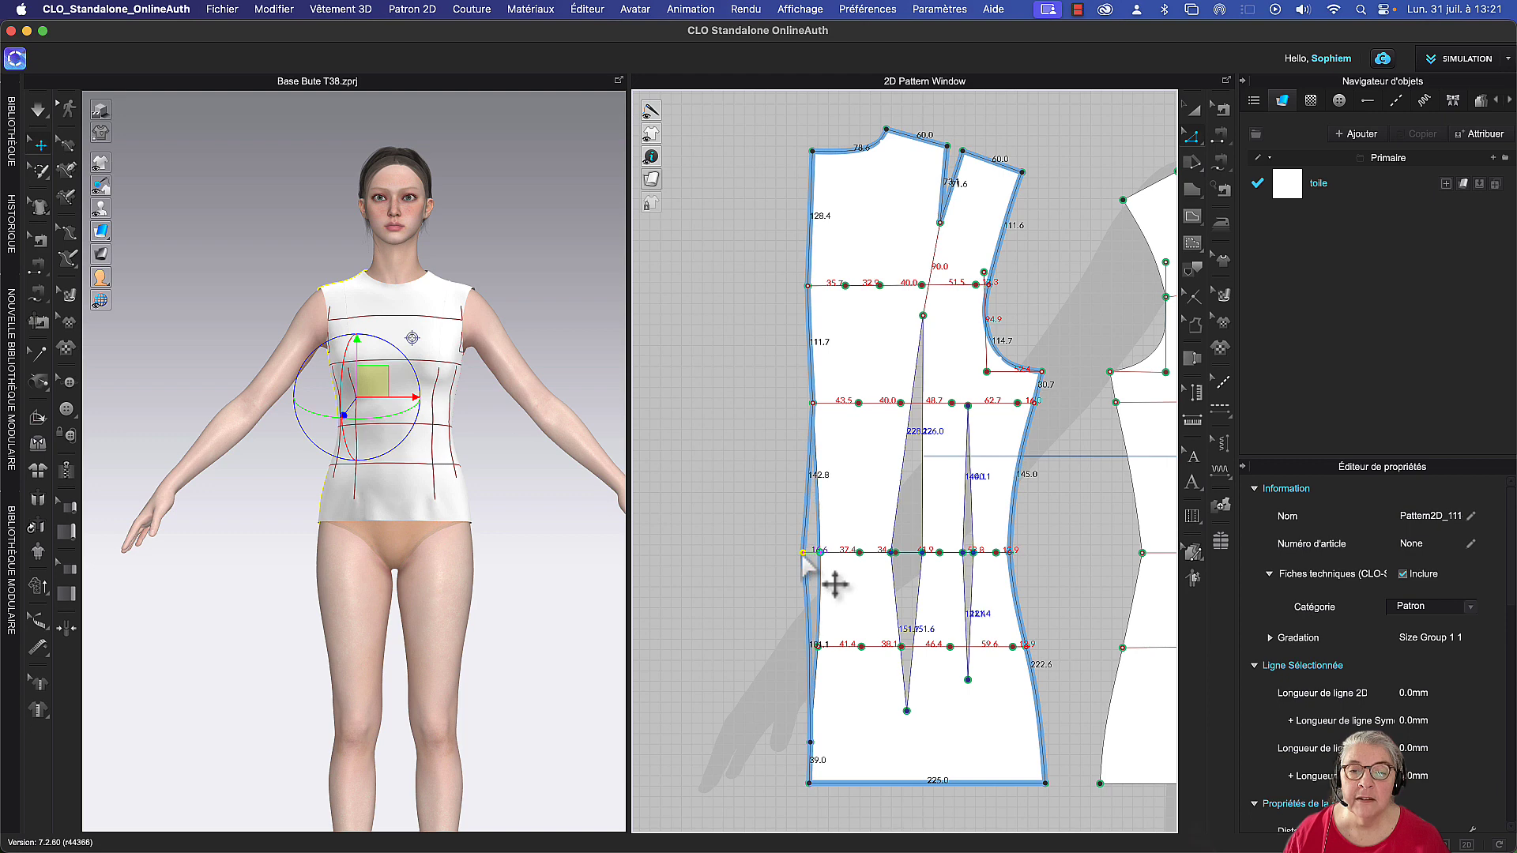
pyautogui.moveTo(805, 554); pyautogui.dragTo(802, 551)
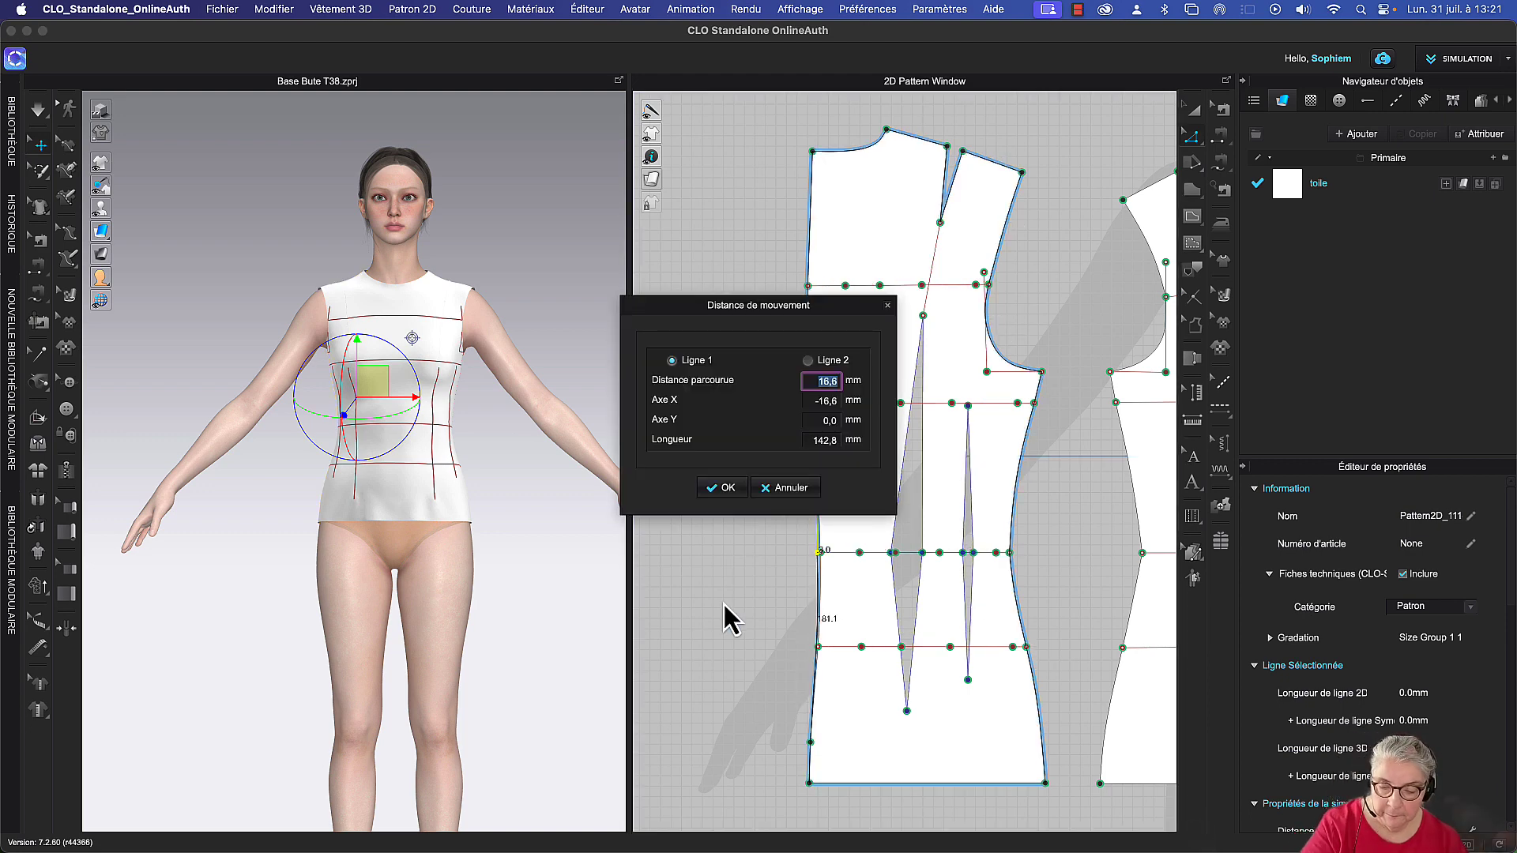
pyautogui.write('30')
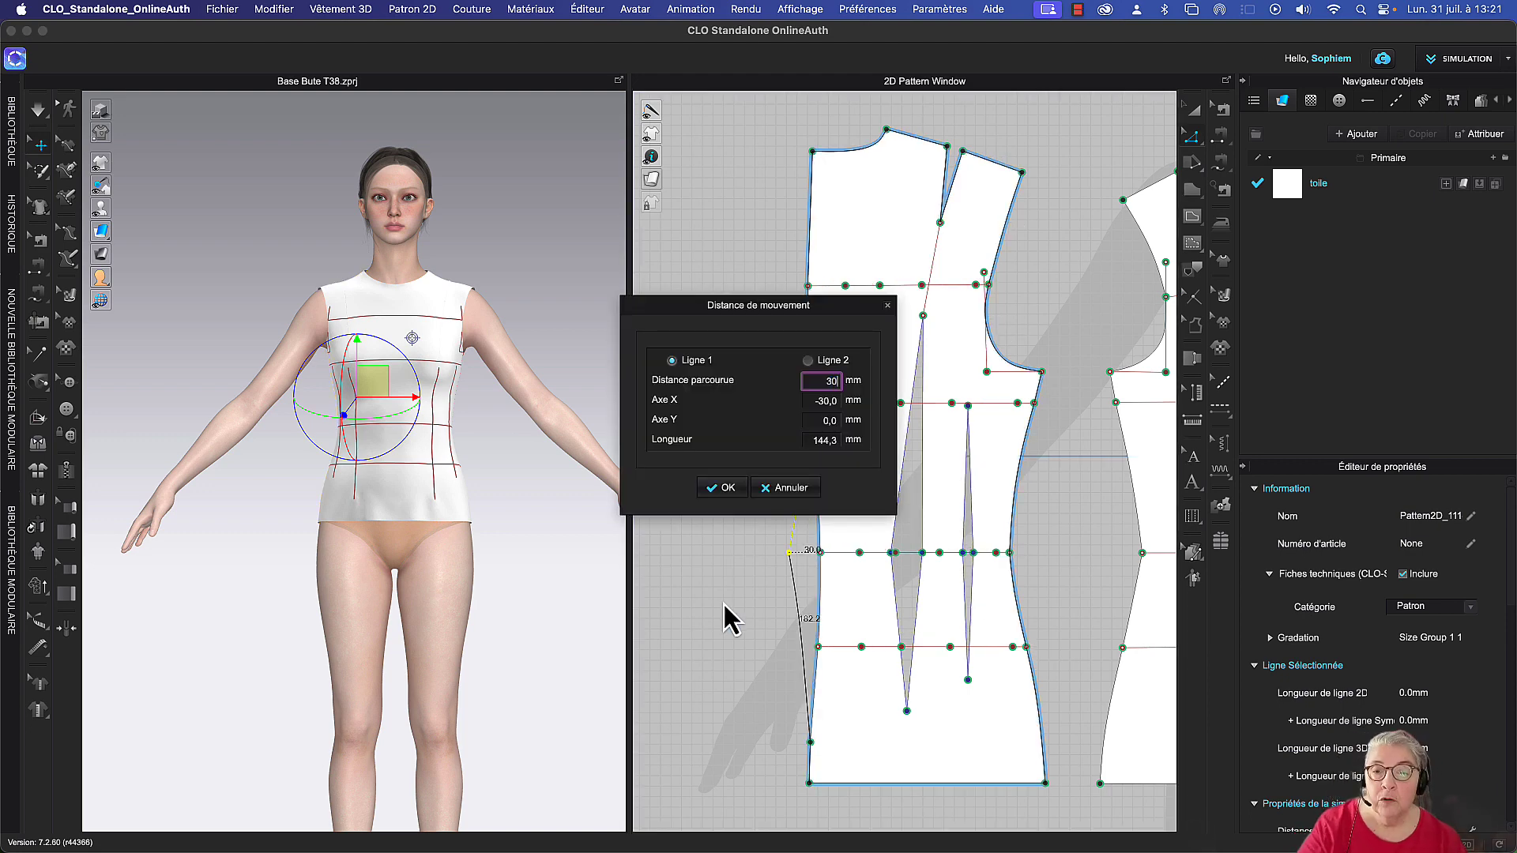
pyautogui.click(729, 489)
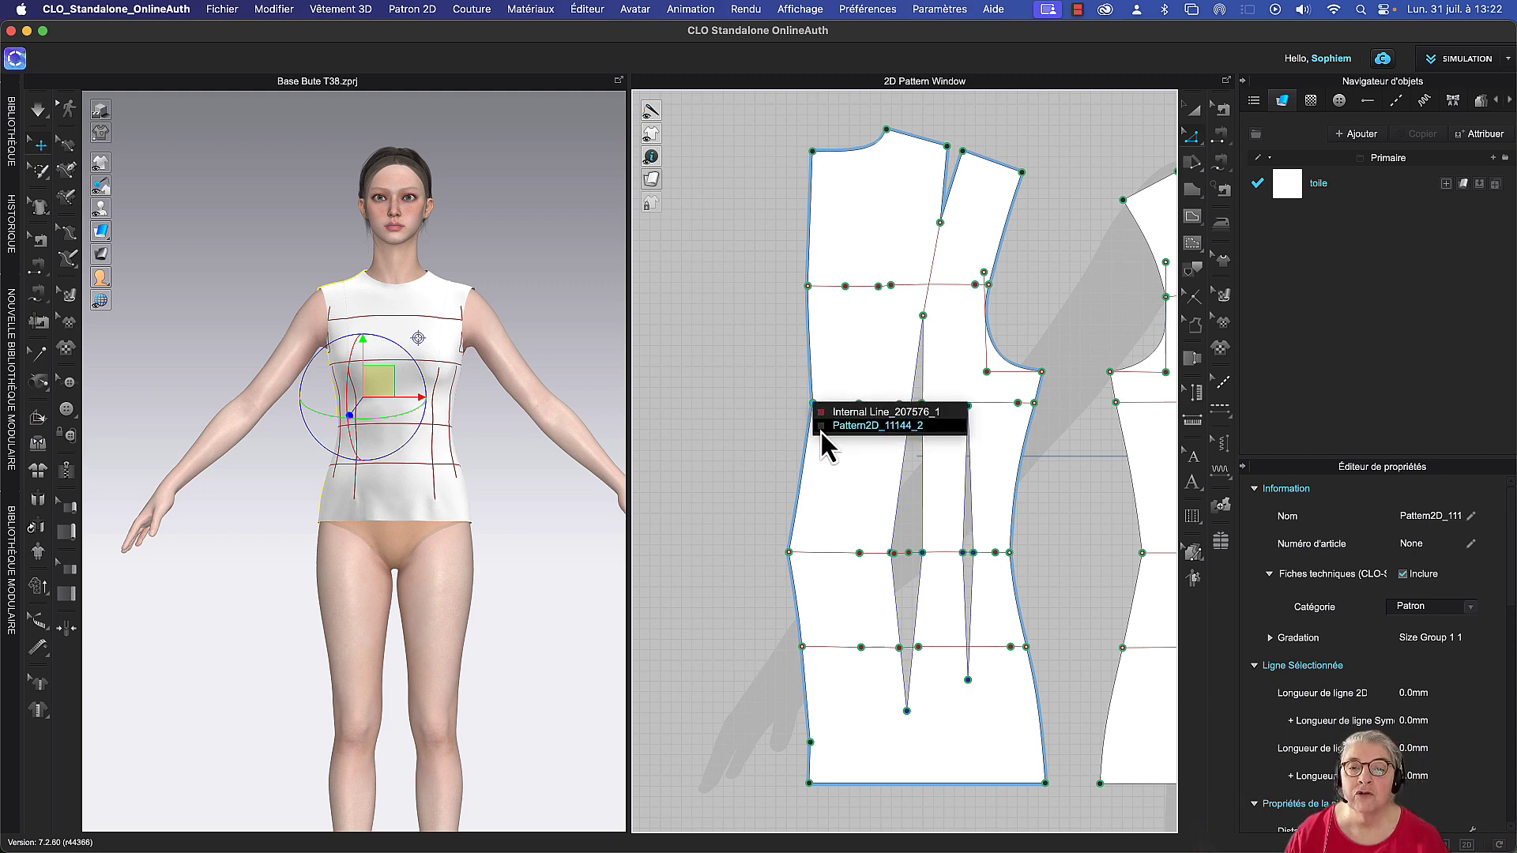
# Try moving the outline's centre-back point at the bust line outward, and undo both point moves
pyautogui.moveTo(813, 403); pyautogui.dragTo(795, 403)
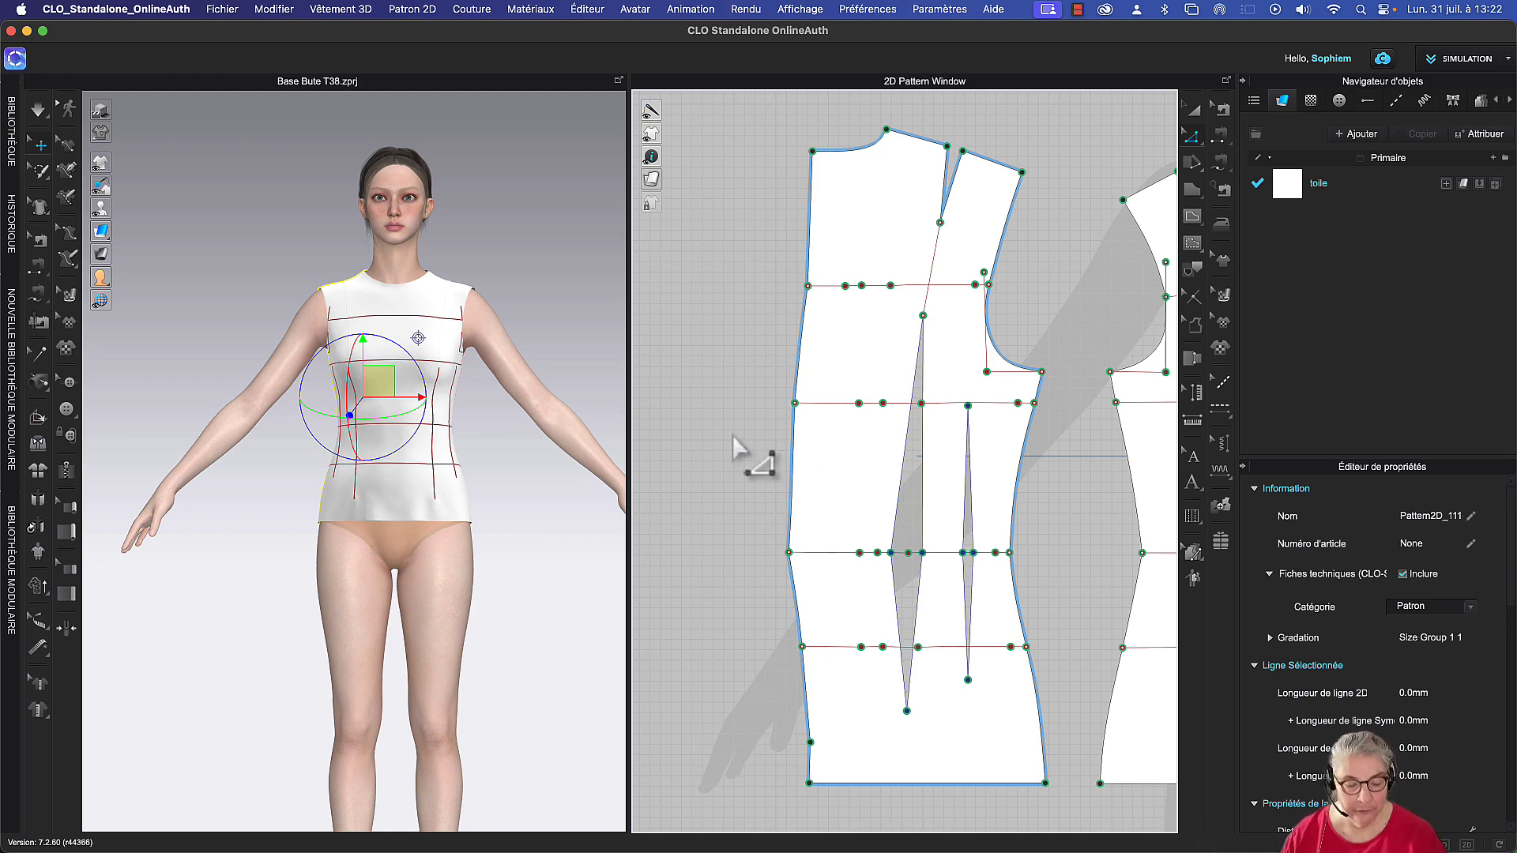
pyautogui.press('super+z')
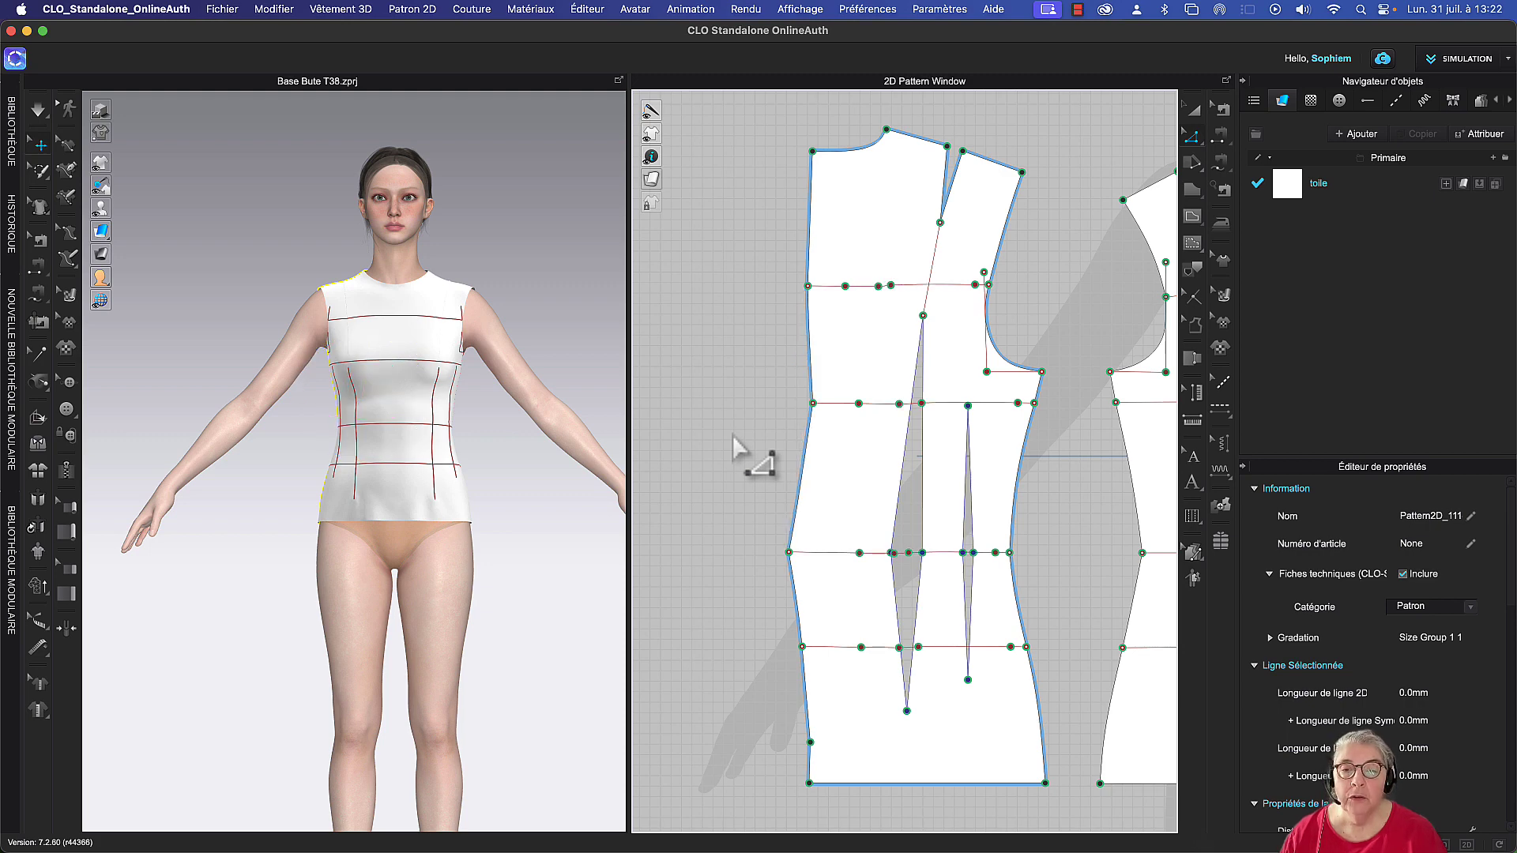
pyautogui.press('super+z')
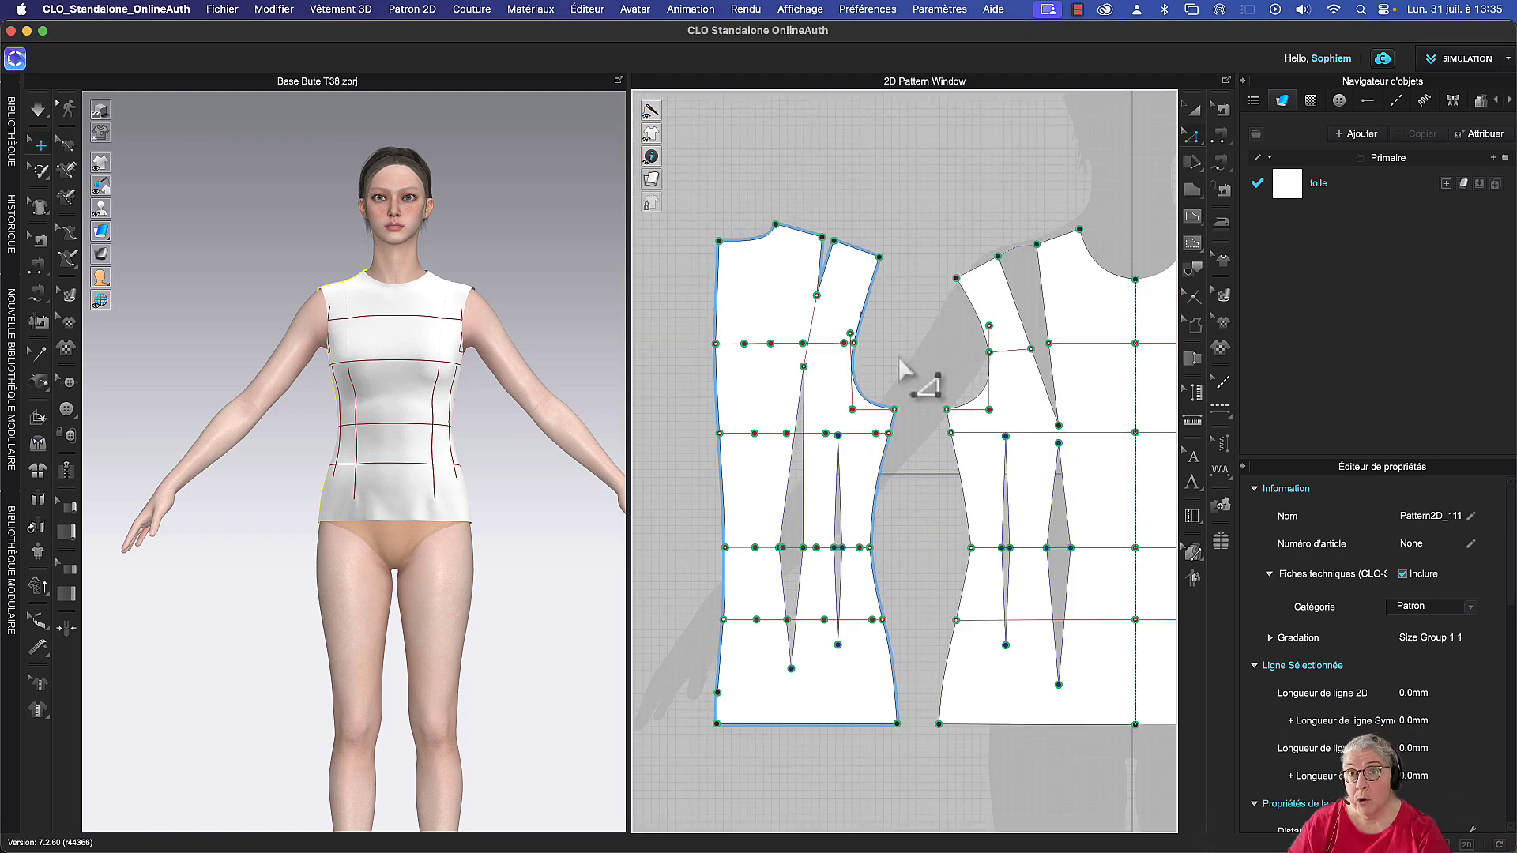
pyautogui.scroll(5, 933, 371)
pyautogui.moveTo(933, 372); pyautogui.dragTo(1050, 367, button='right')
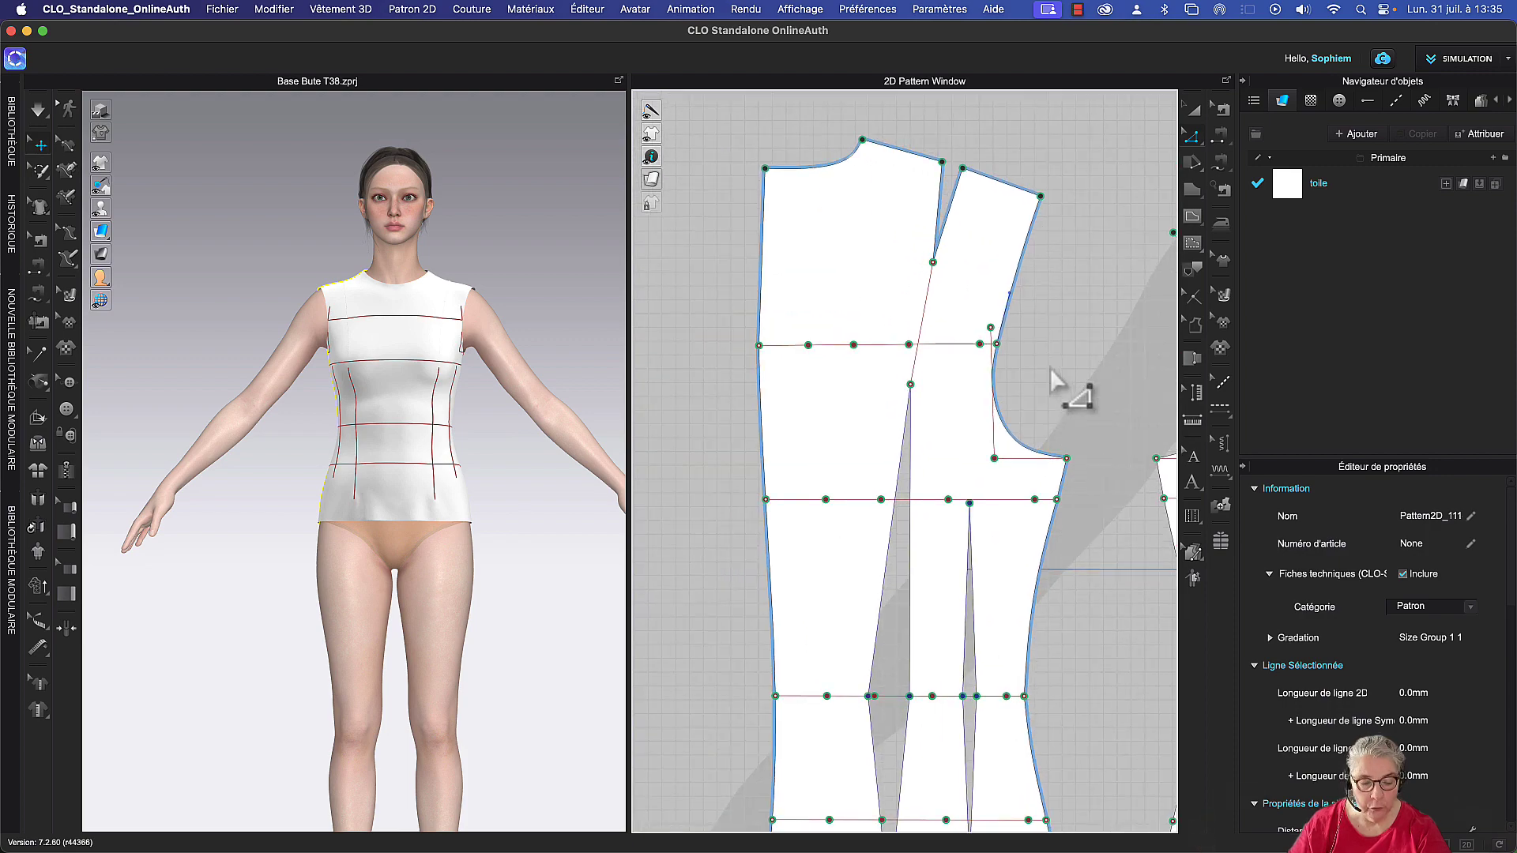
# Examine the editing commands available for the intermediate points on the back piece's upper-back line
pyautogui.click(852, 346)
pyautogui.rightClick(853, 350)
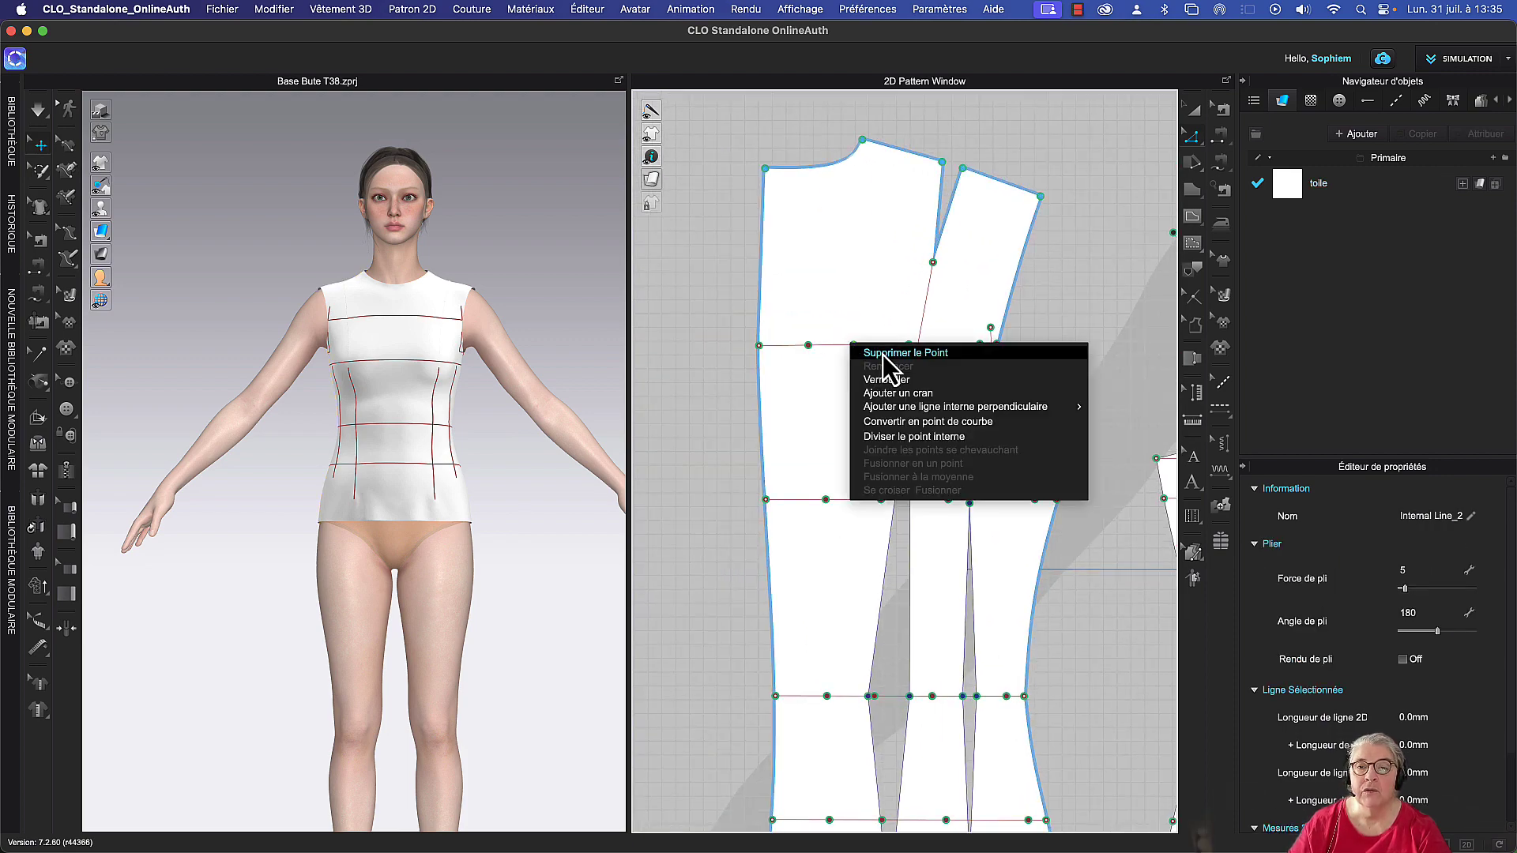
pyautogui.click(859, 393)
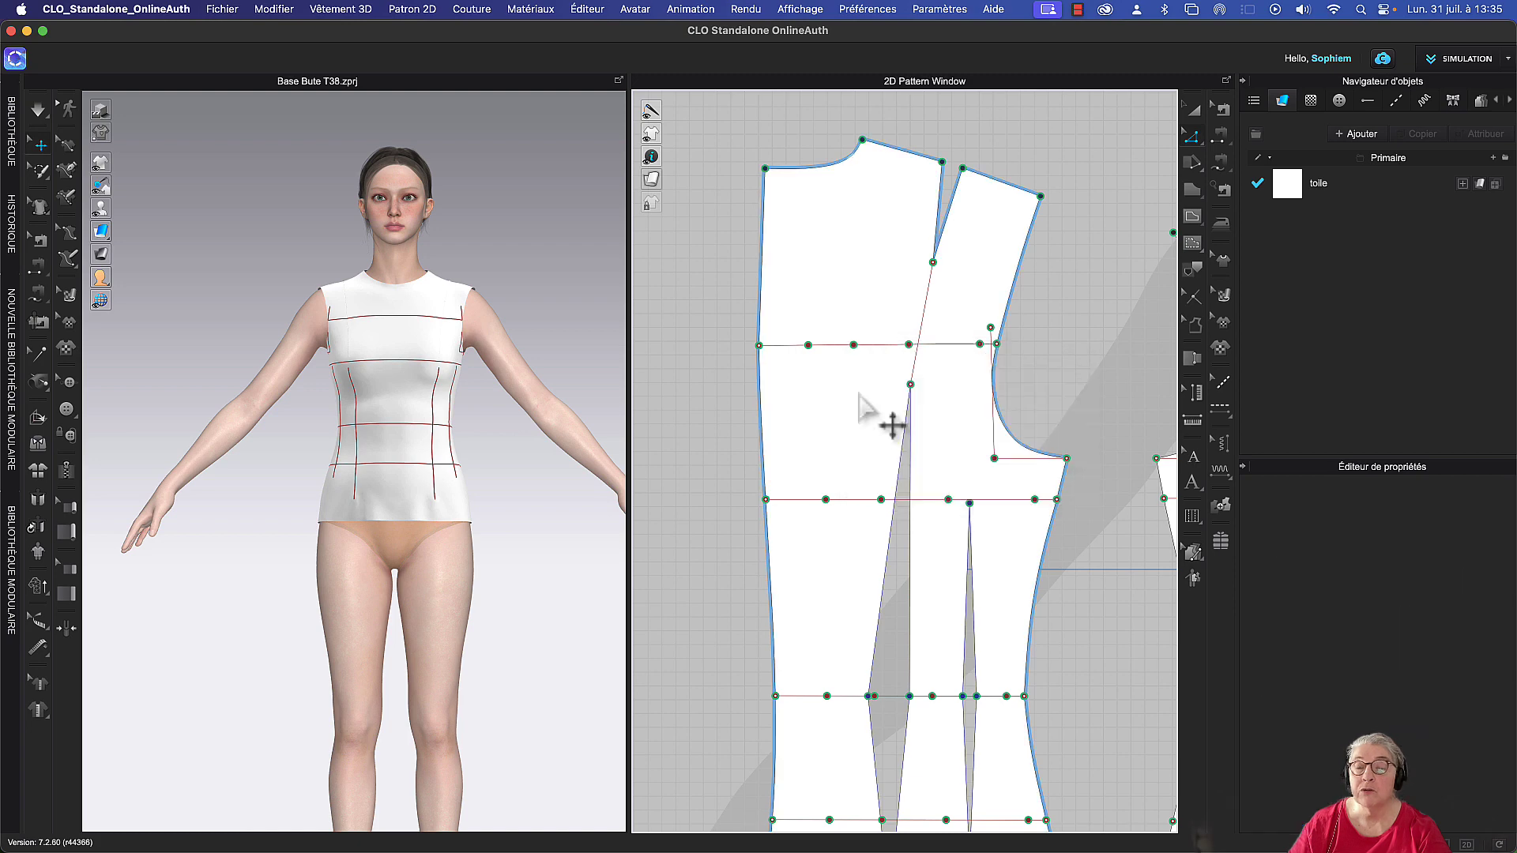
pyautogui.rightClick(808, 346)
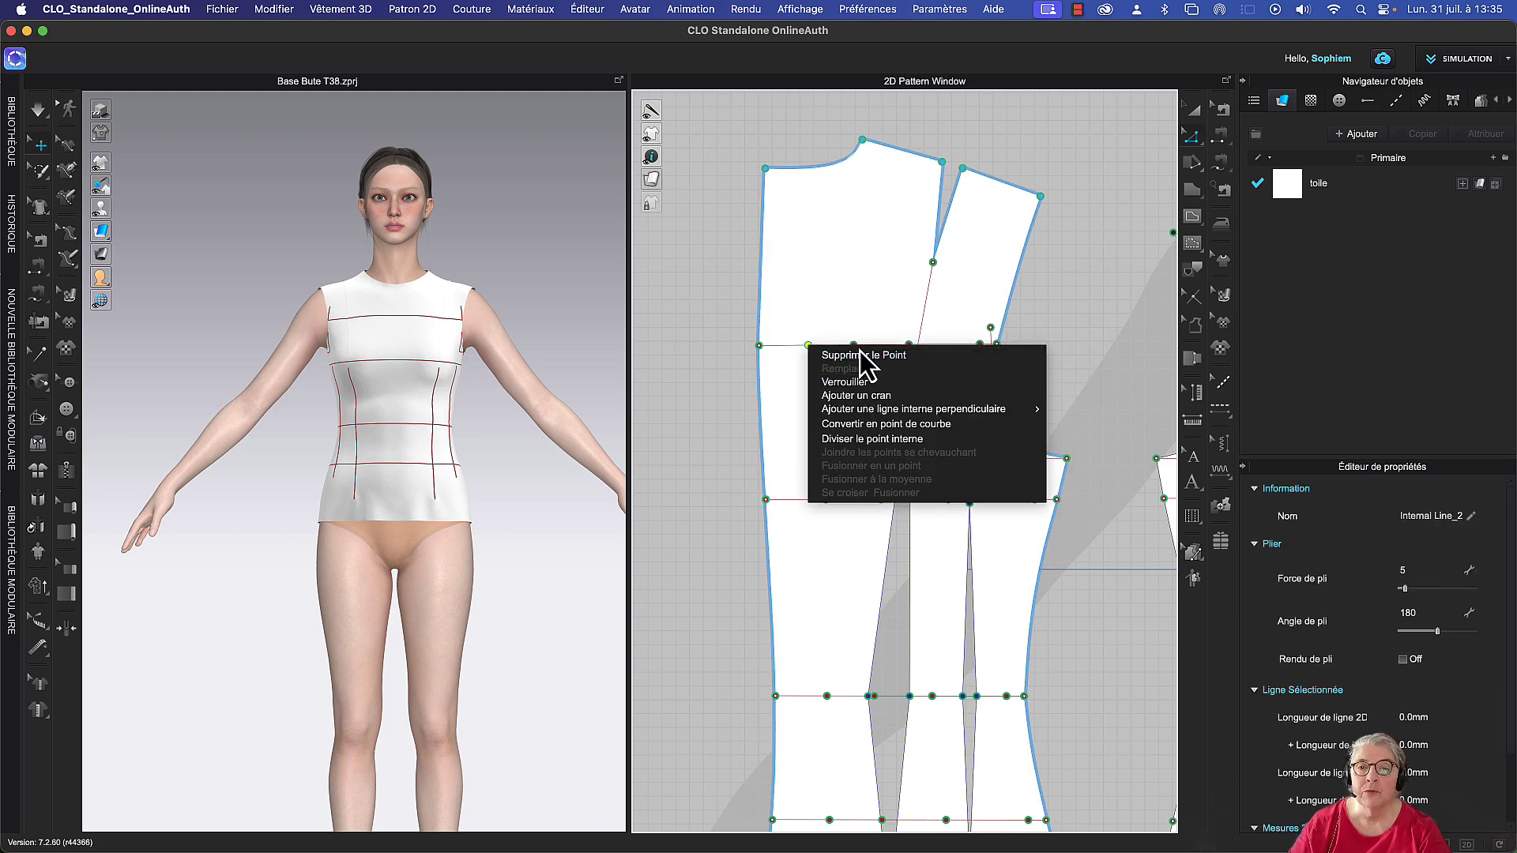
pyautogui.click(843, 381)
pyautogui.click(809, 348)
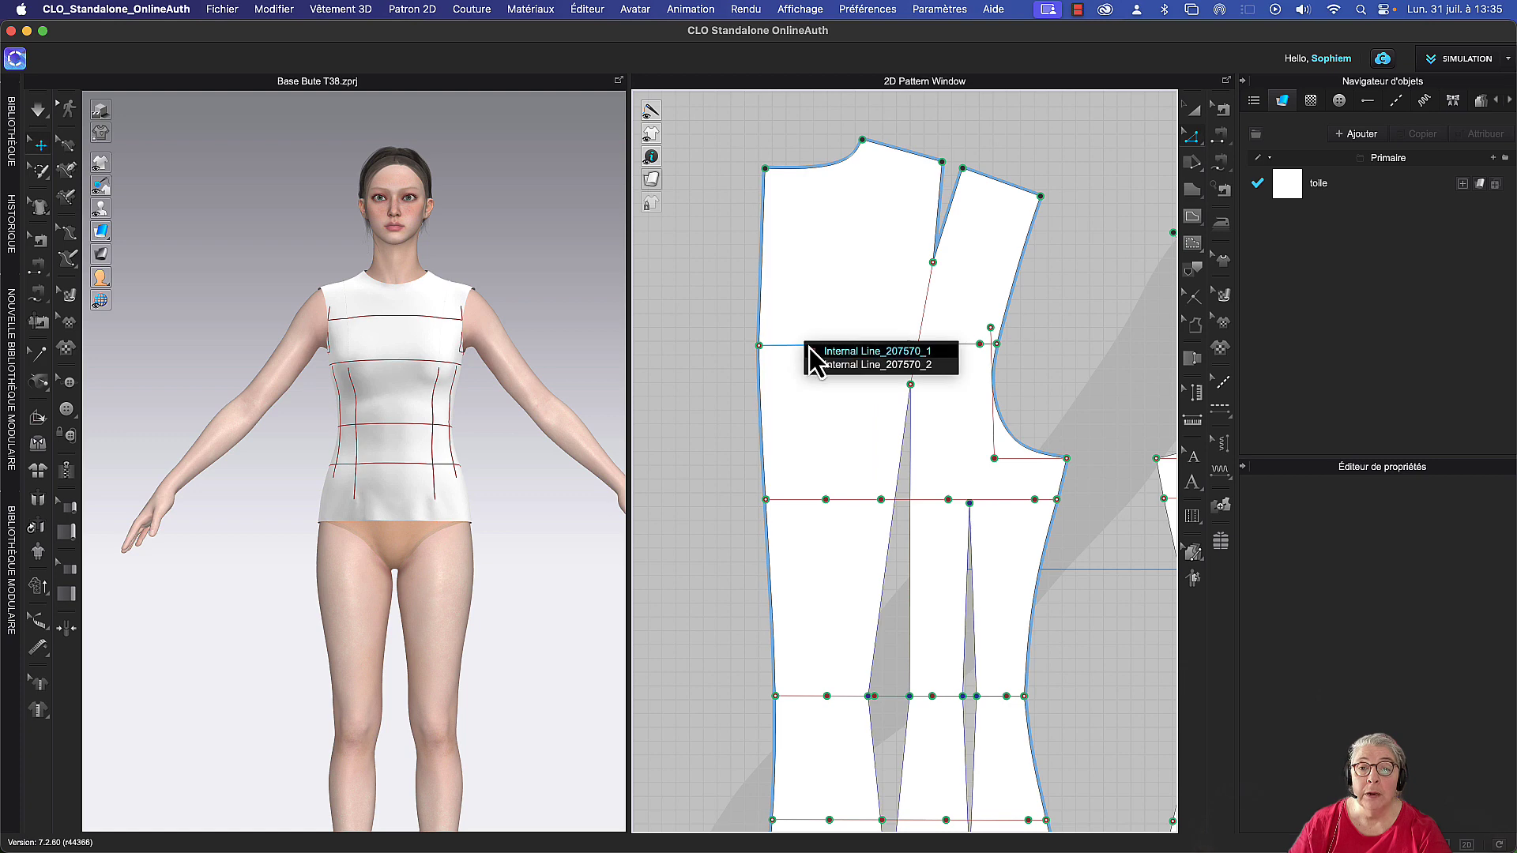
pyautogui.click(814, 368)
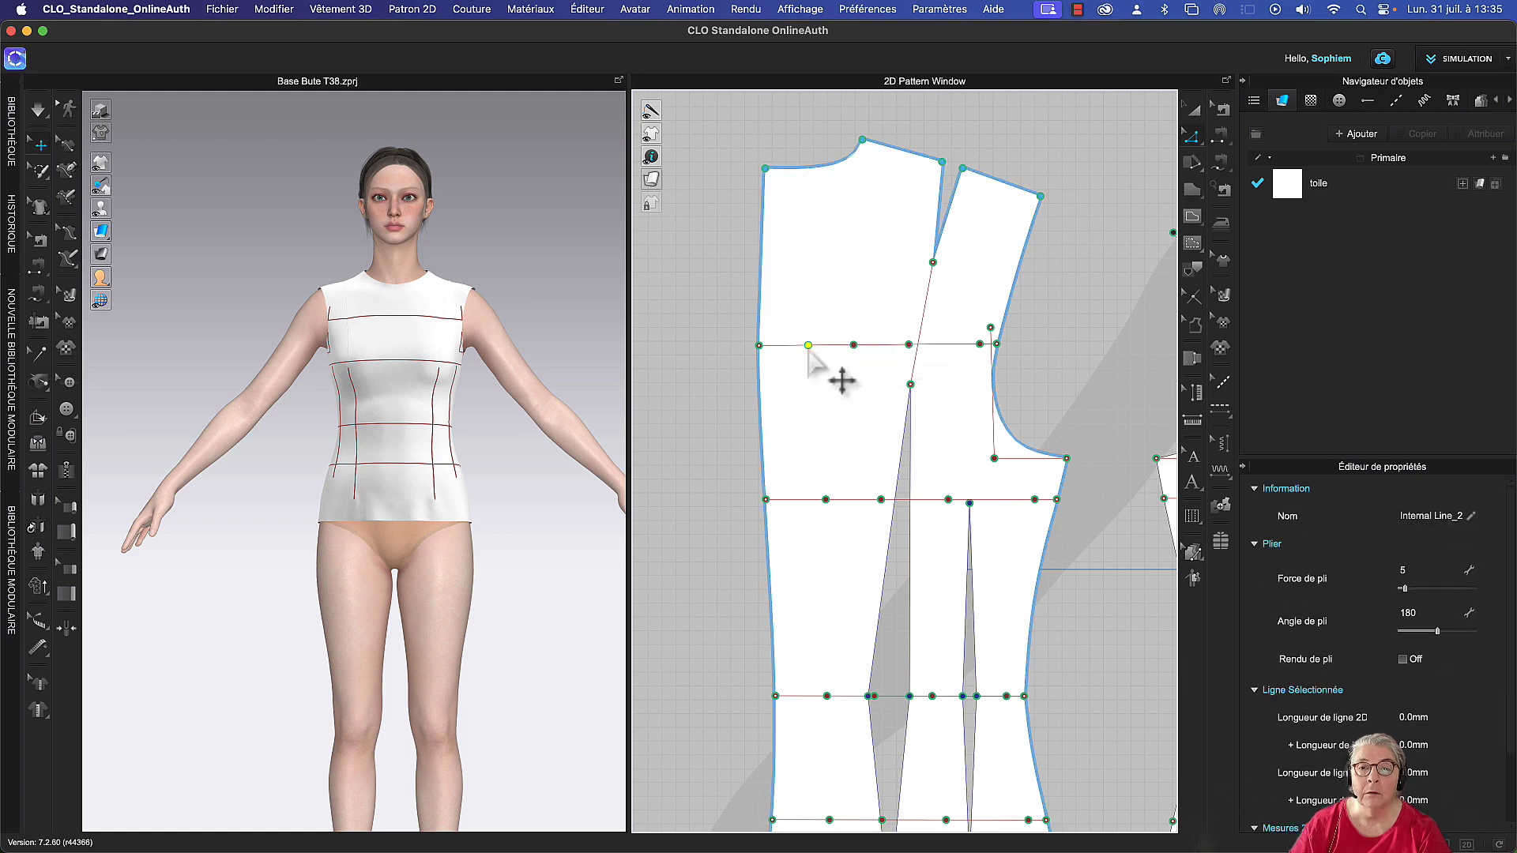
pyautogui.rightClick(809, 352)
pyautogui.click(829, 386)
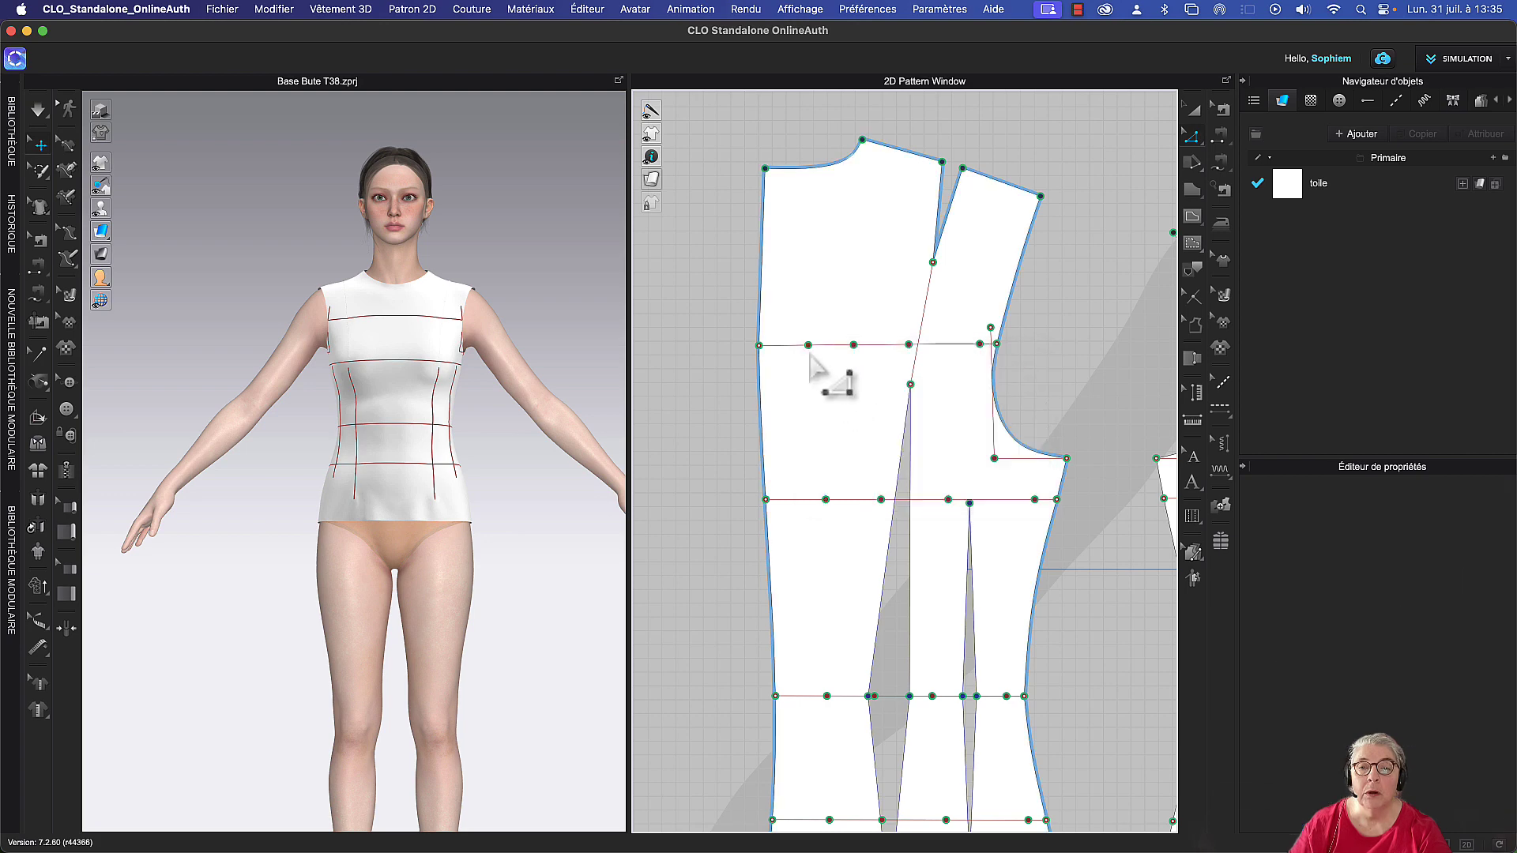
# Examine the commands available for the upper-back line's segment next to centre back and for that segment's inner point
pyautogui.click(800, 351)
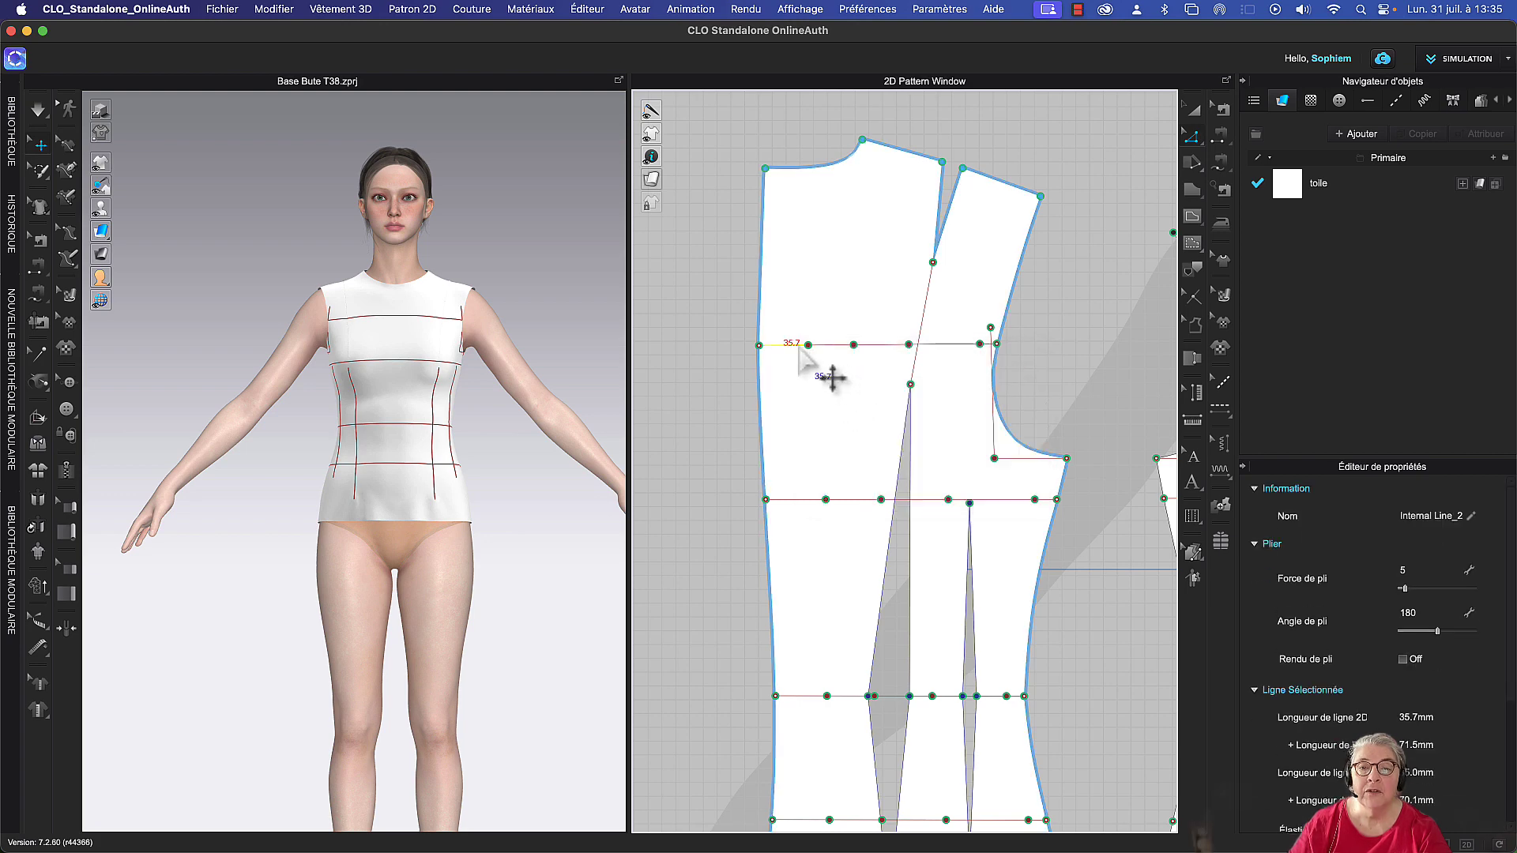
pyautogui.rightClick(800, 352)
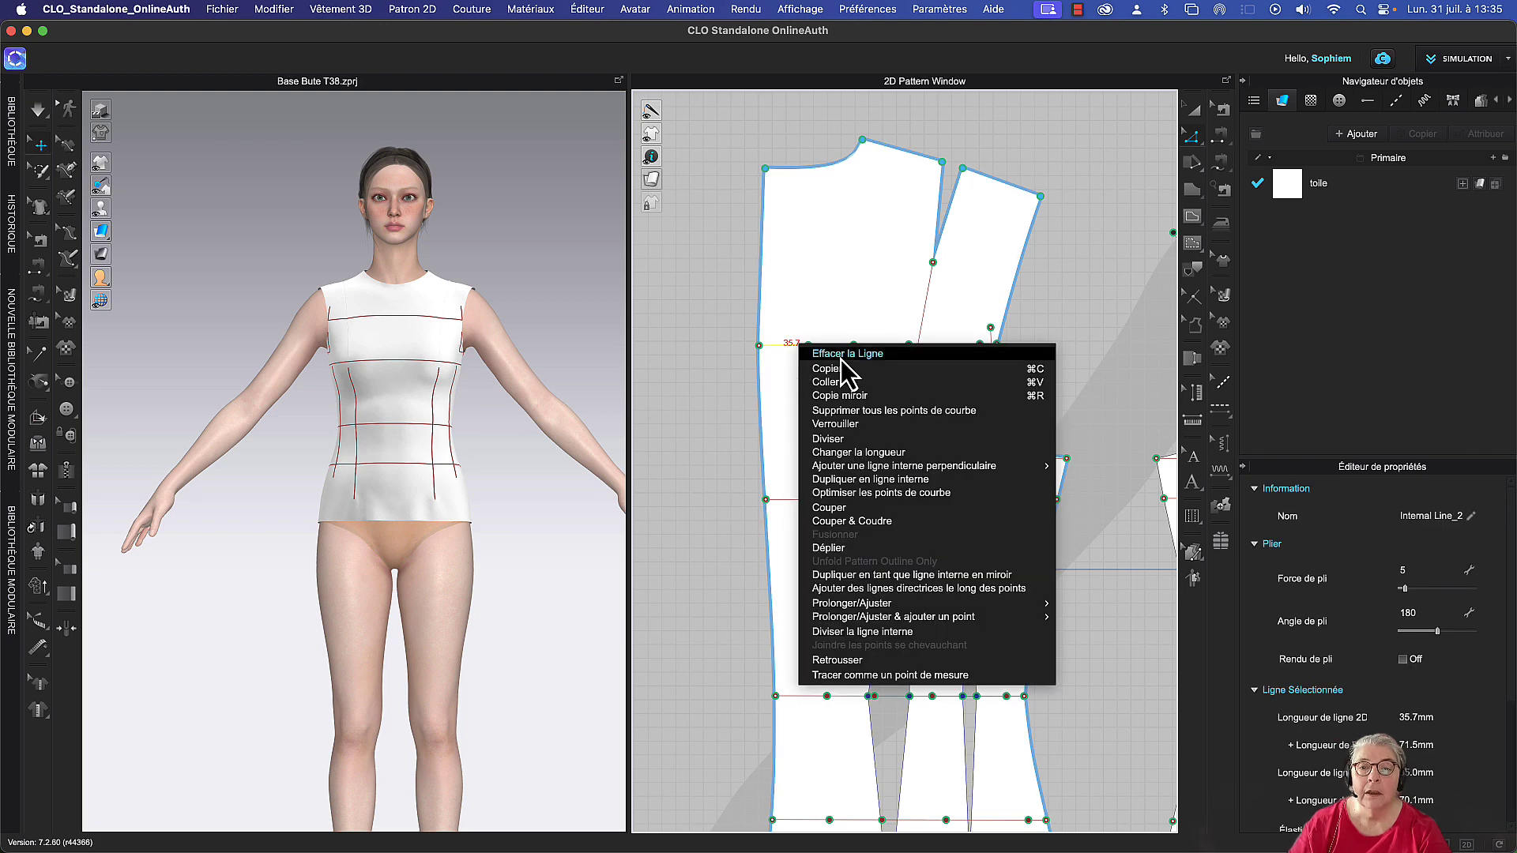
pyautogui.click(794, 401)
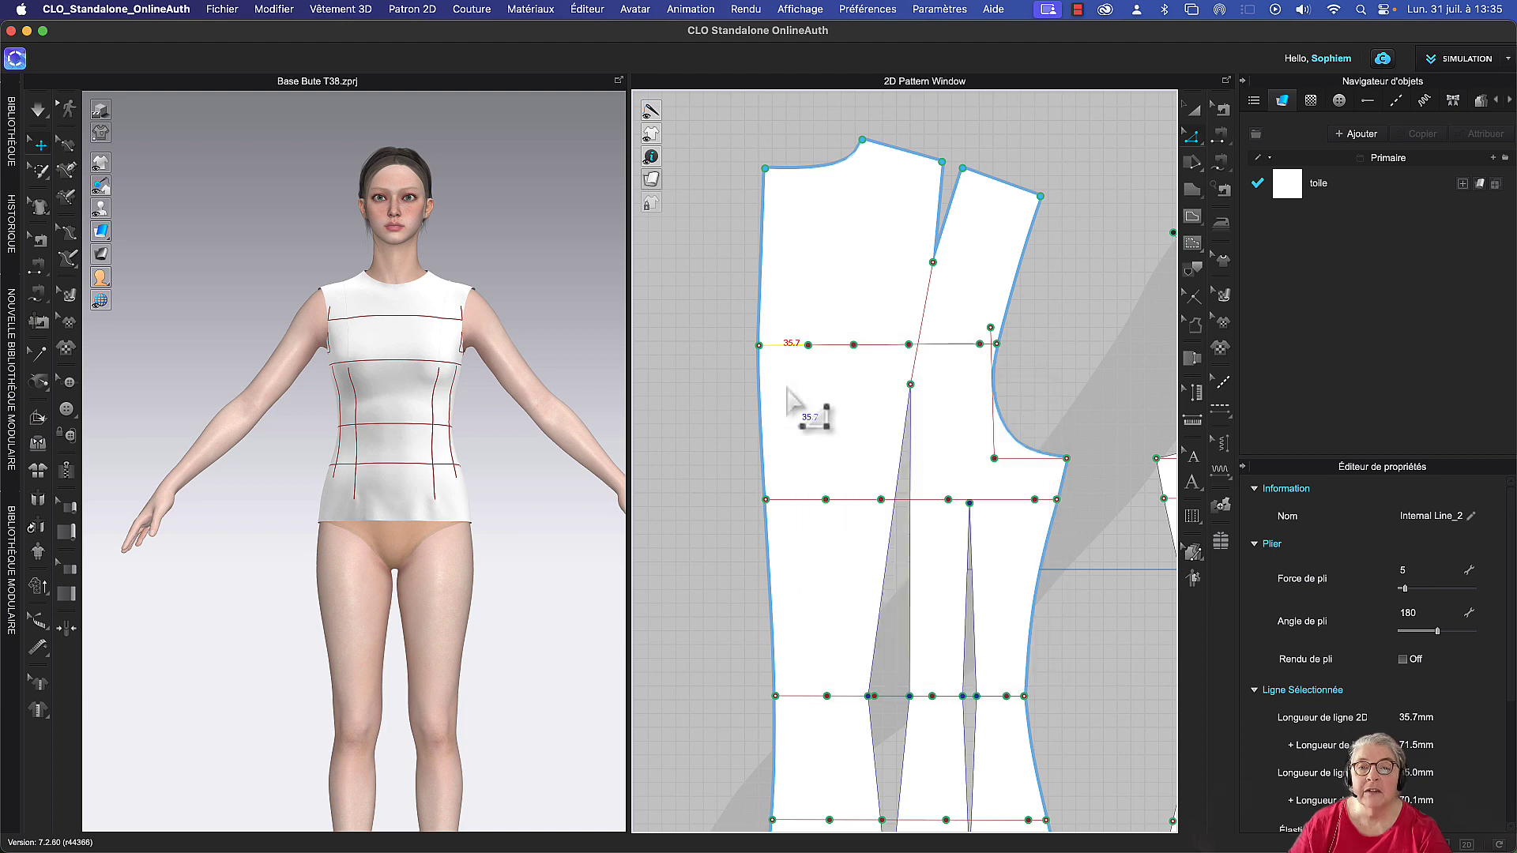
pyautogui.rightClick(808, 346)
pyautogui.click(836, 354)
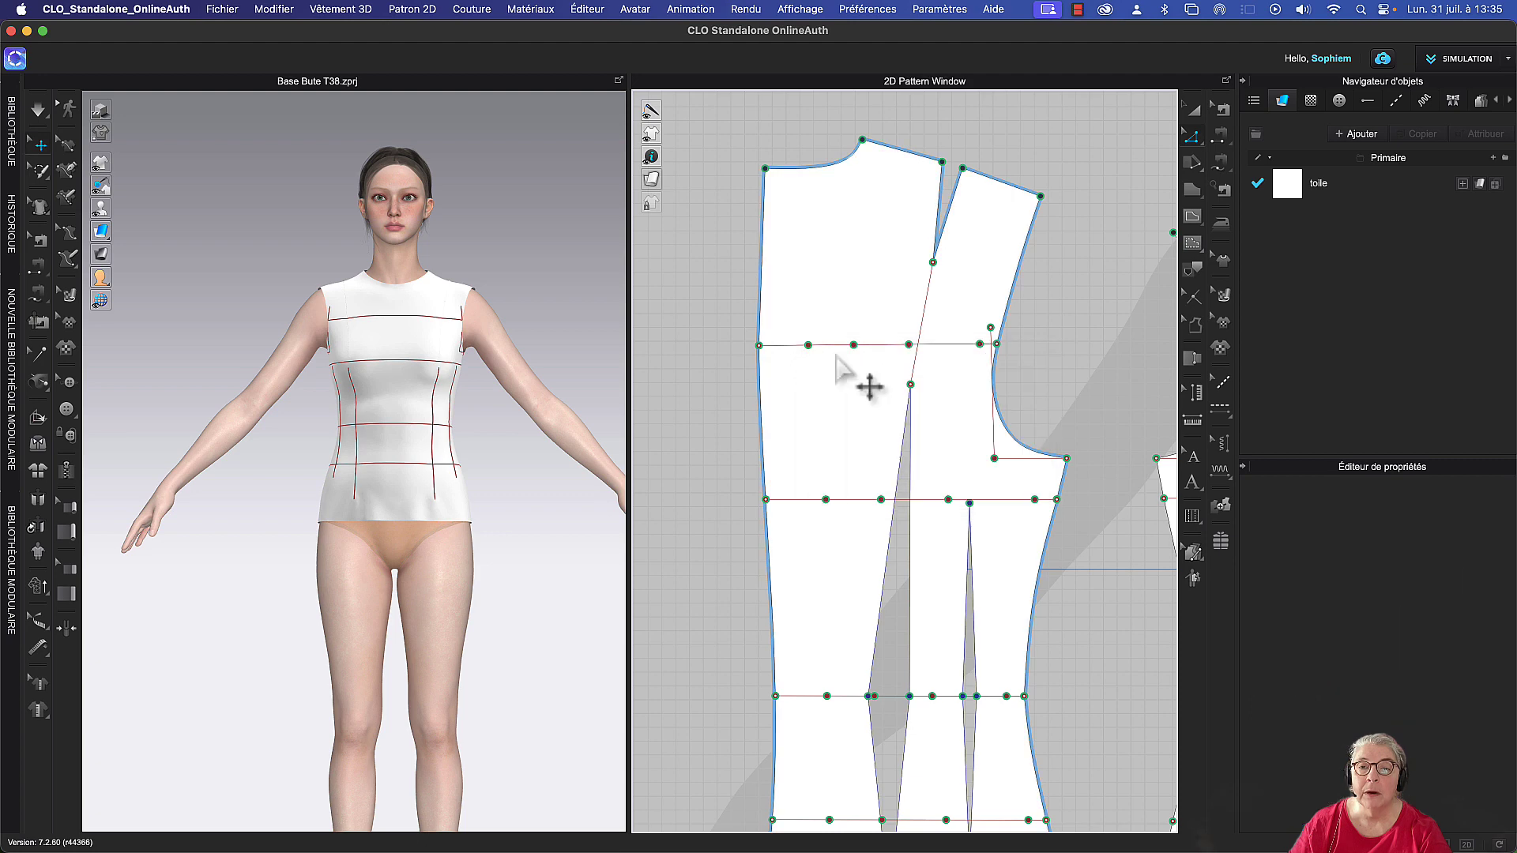
pyautogui.rightClick(807, 345)
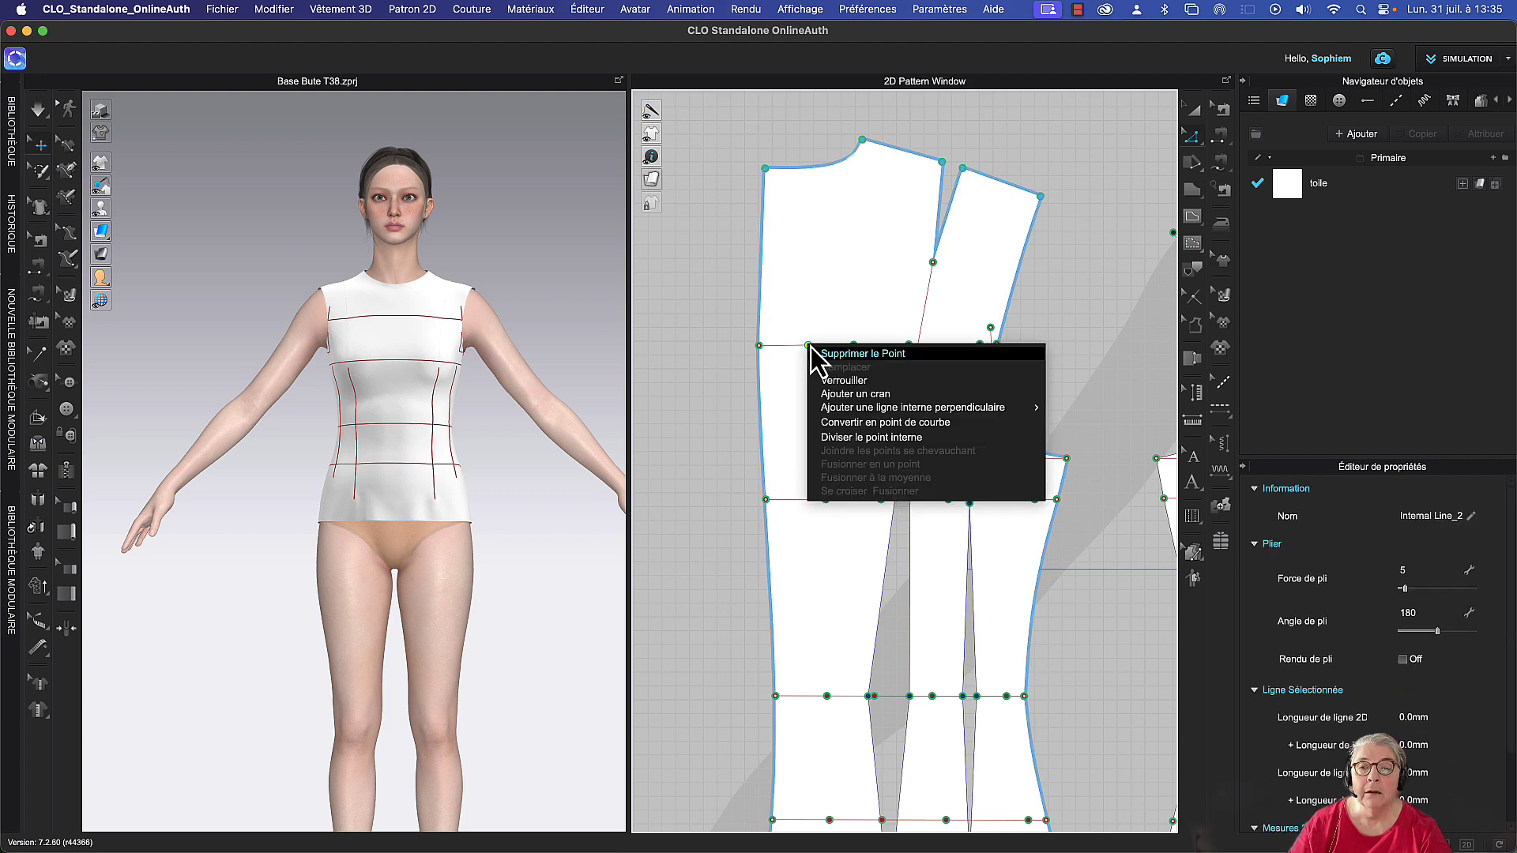
pyautogui.click(864, 427)
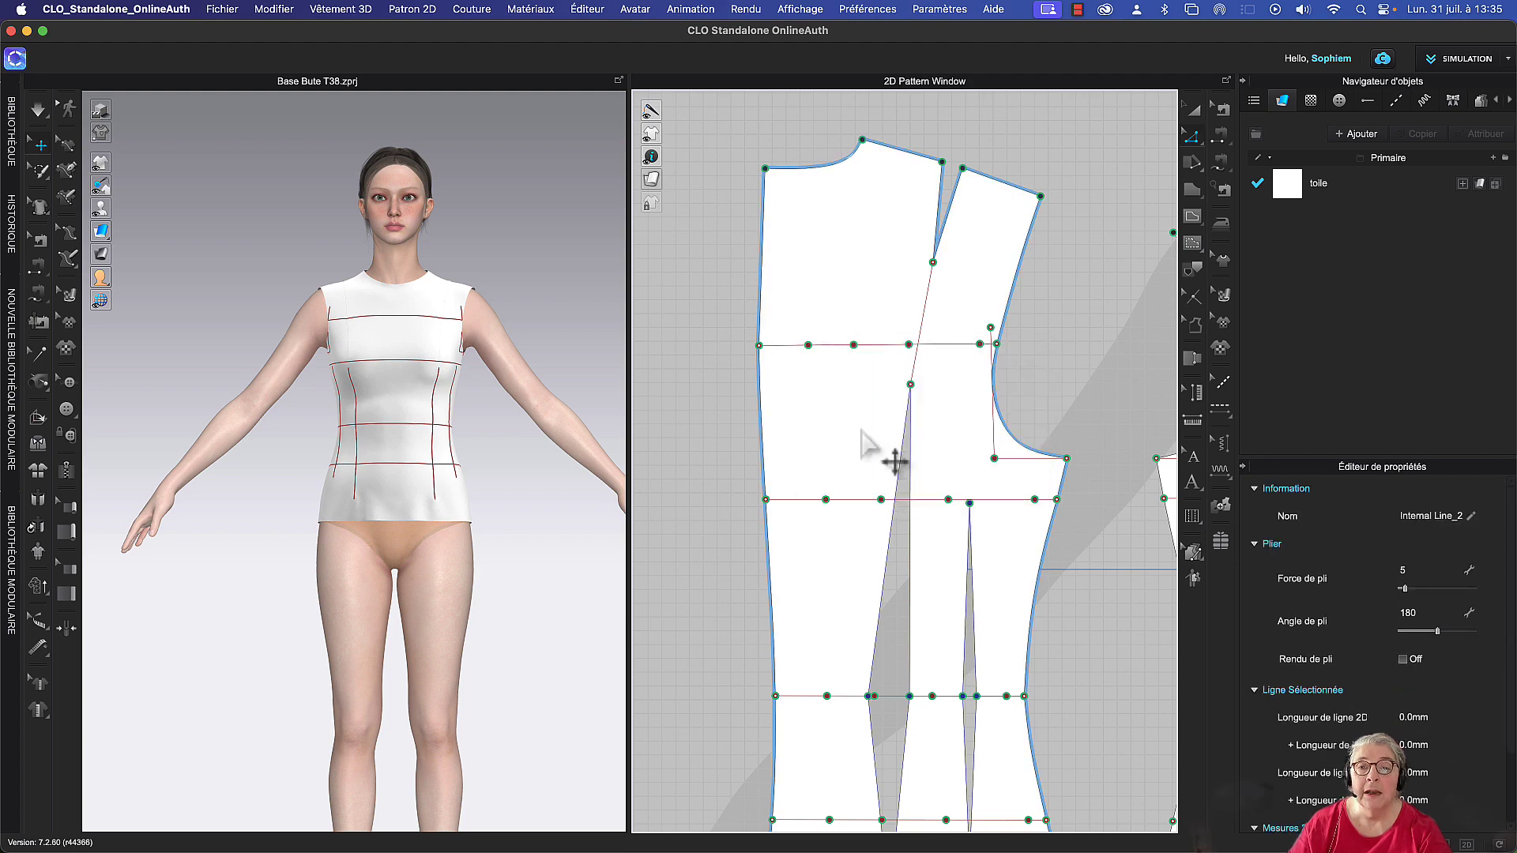
pyautogui.press('Escape')
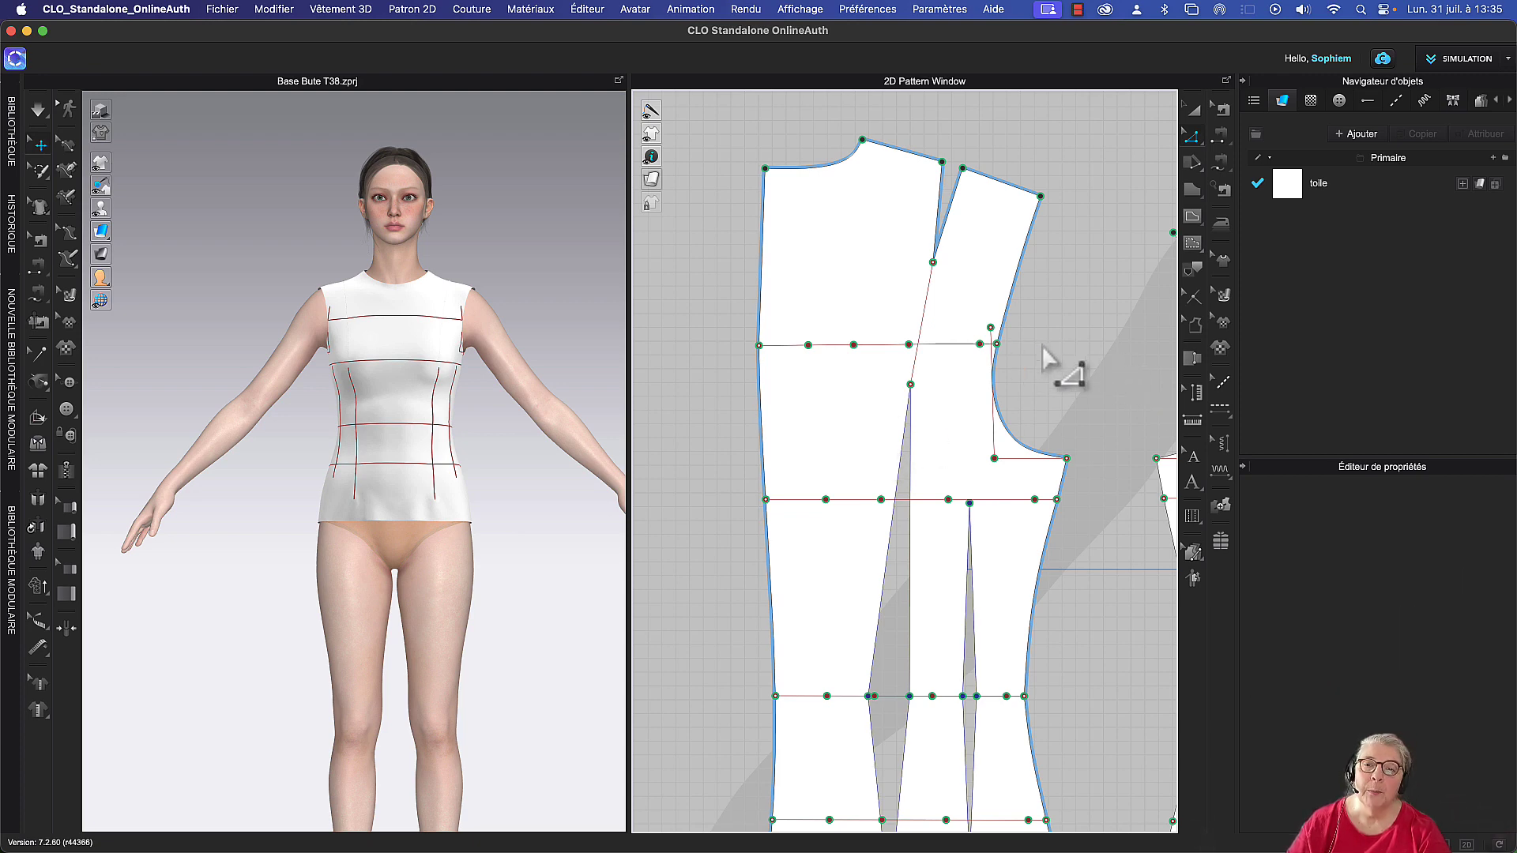
# Move the pattern outline's centre-back point at the upper-back line outward, choosing Pattern2D_11144_2 rather than the internal line's point
pyautogui.click(808, 346)
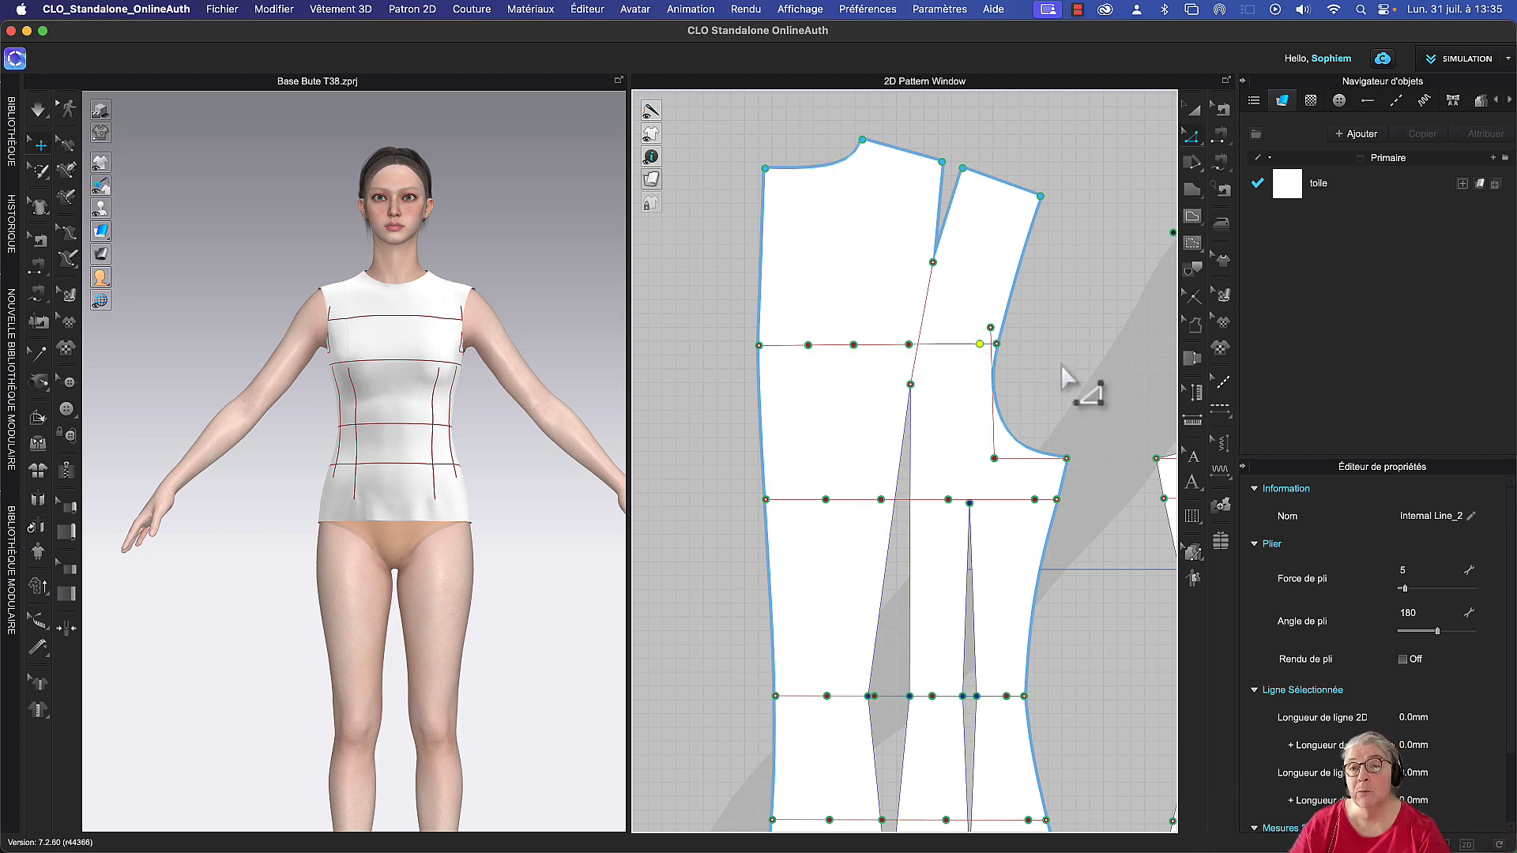
pyautogui.moveTo(1060, 363); pyautogui.dragTo(1054, 320, button='right')
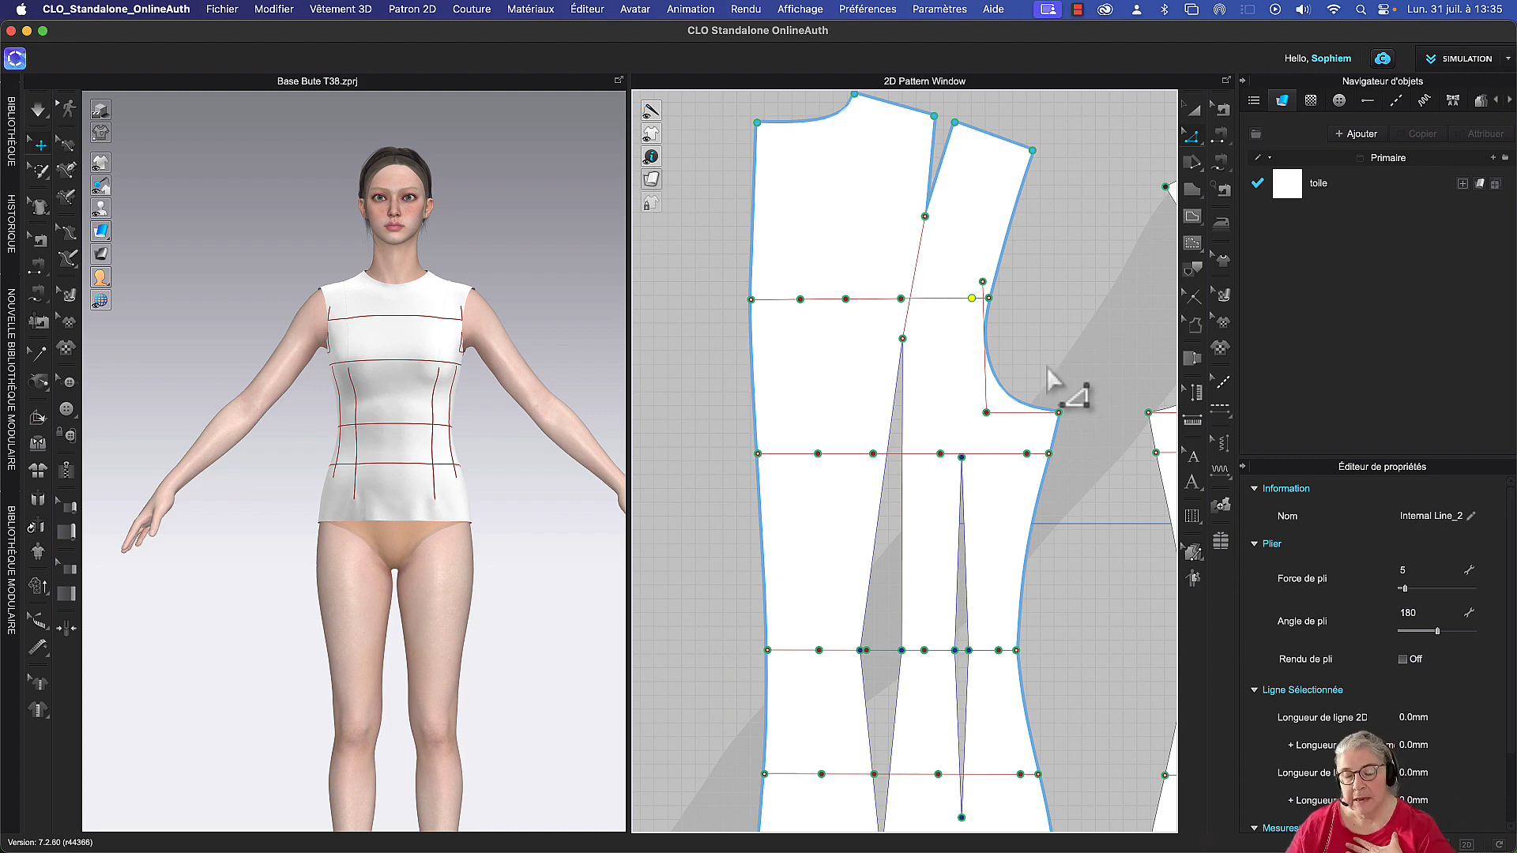
pyautogui.moveTo(1048, 368); pyautogui.dragTo(1071, 418, button='right')
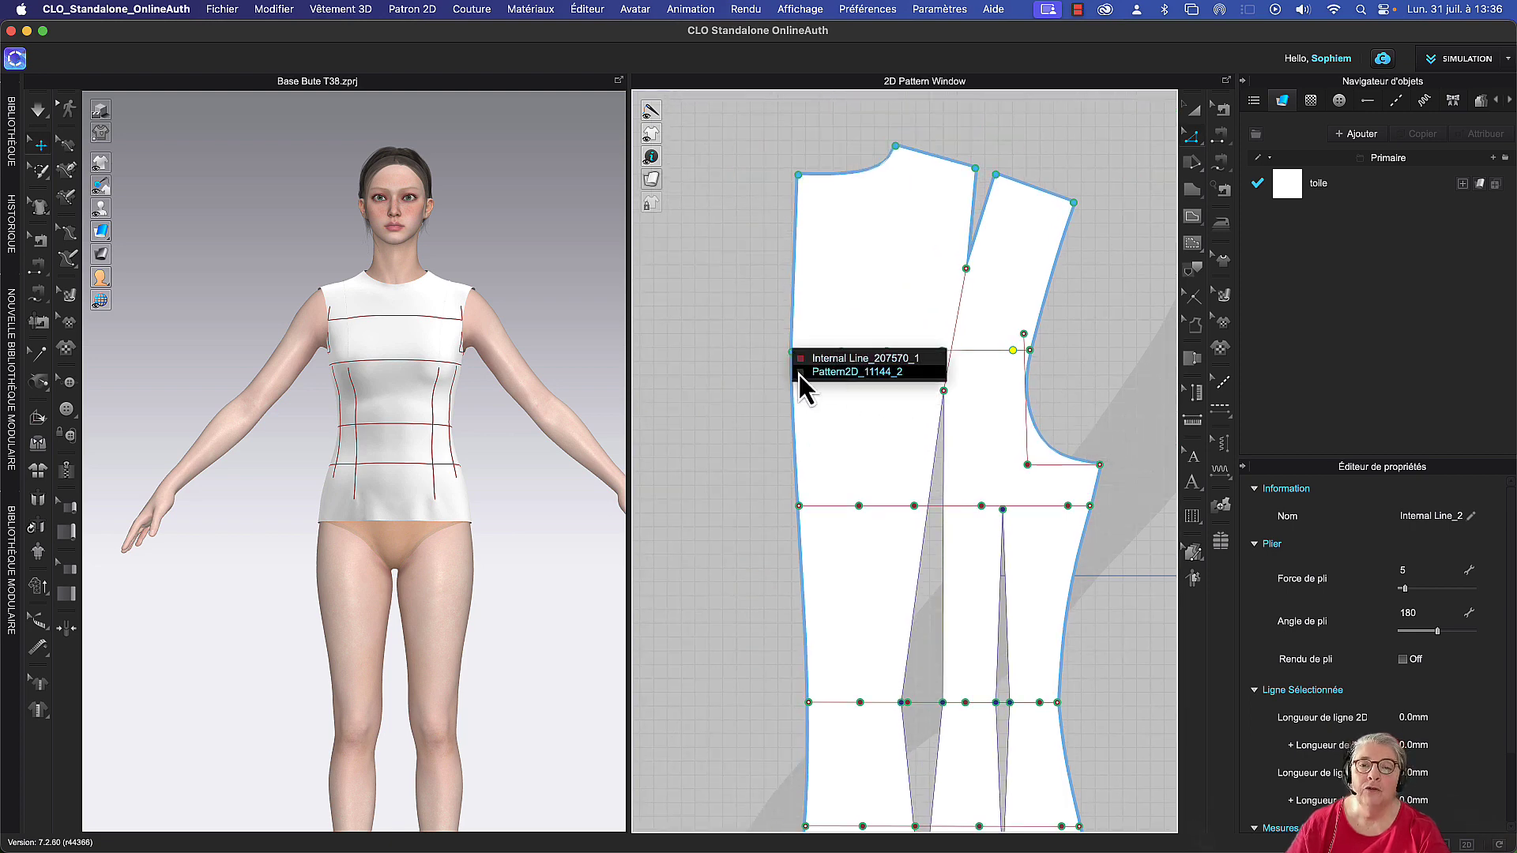
pyautogui.click(800, 372)
pyautogui.moveTo(792, 361); pyautogui.dragTo(765, 353)
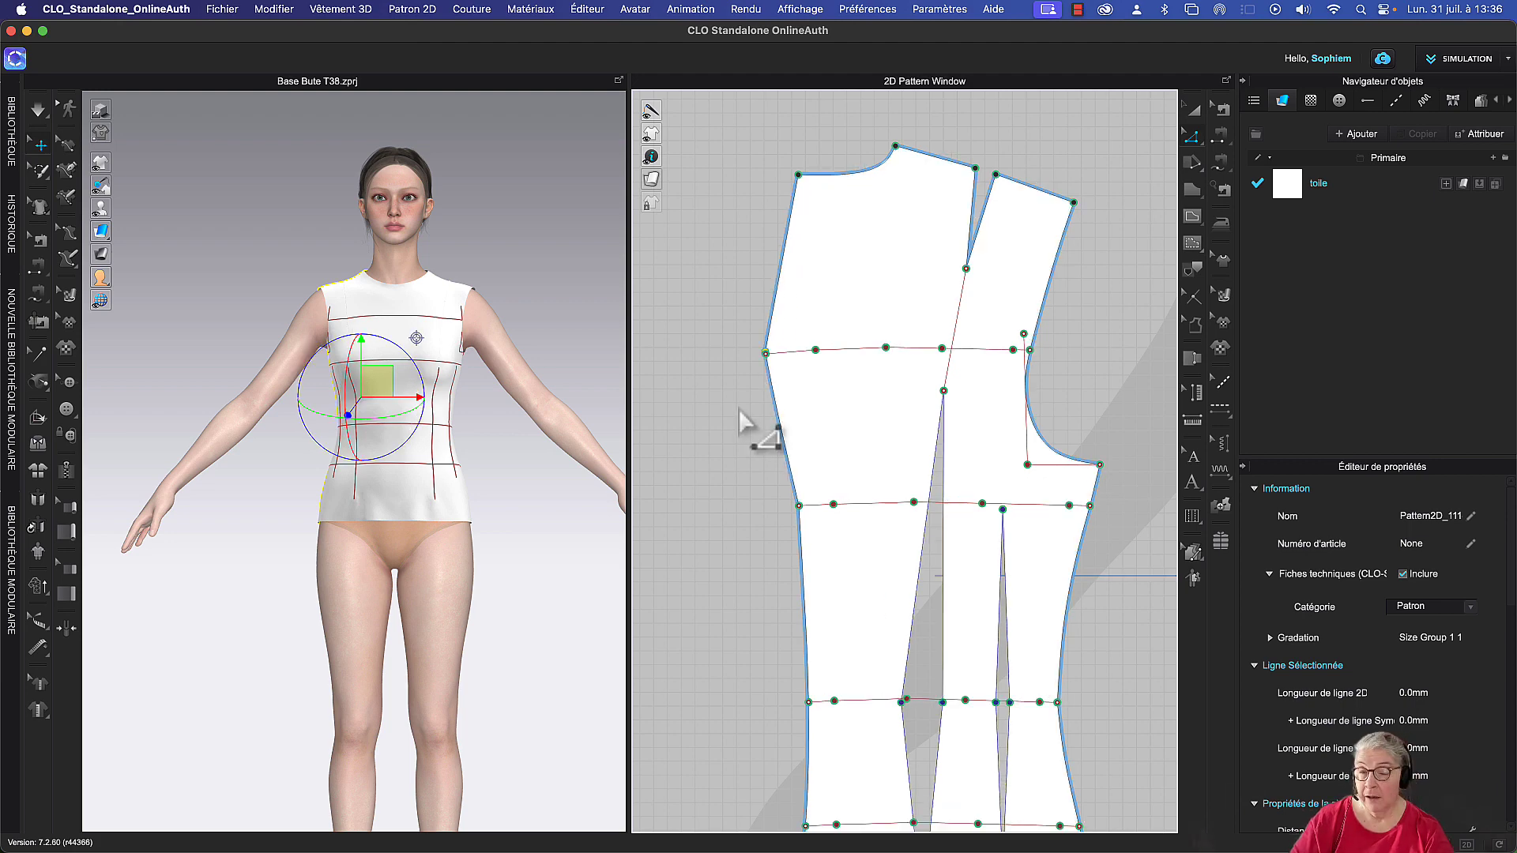
# Try to bring the upper-back line's end point onto the displaced outline point, and undo the point moves
pyautogui.scroll(6, 758, 371)
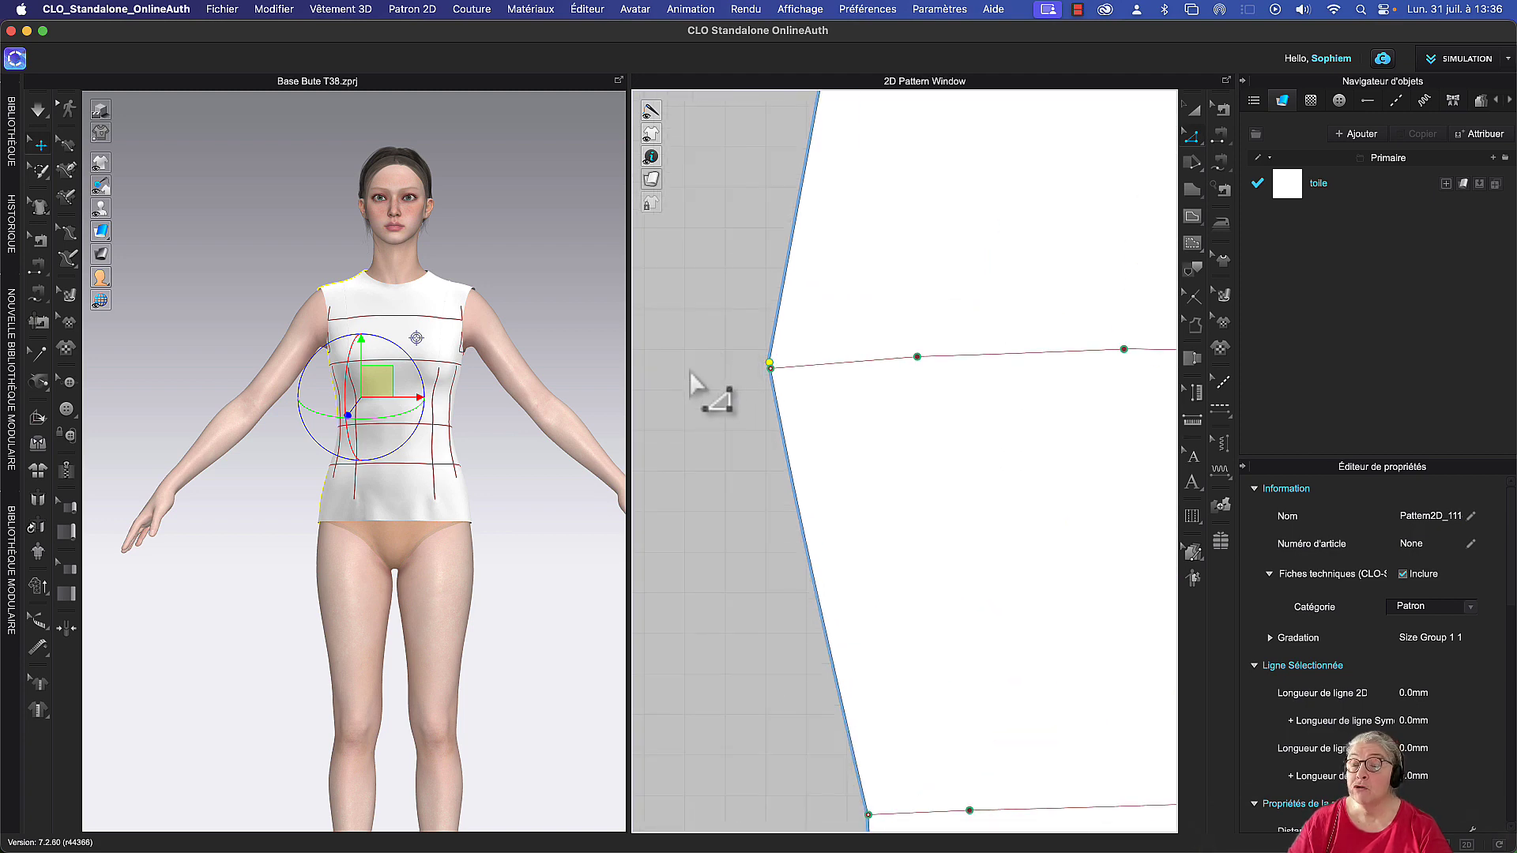
pyautogui.scroll(3, 707, 387)
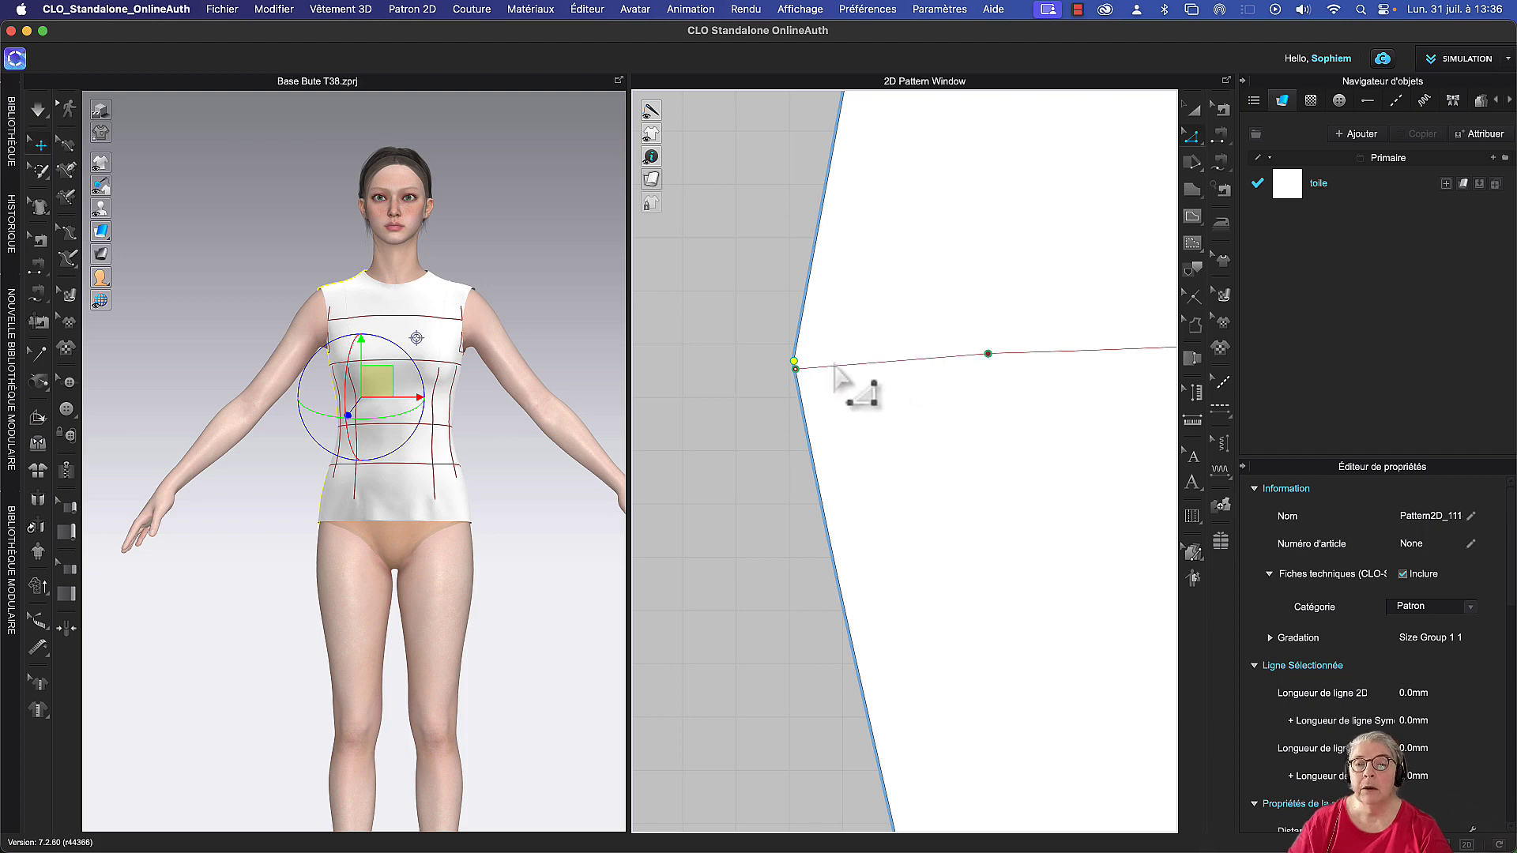
pyautogui.click(798, 368)
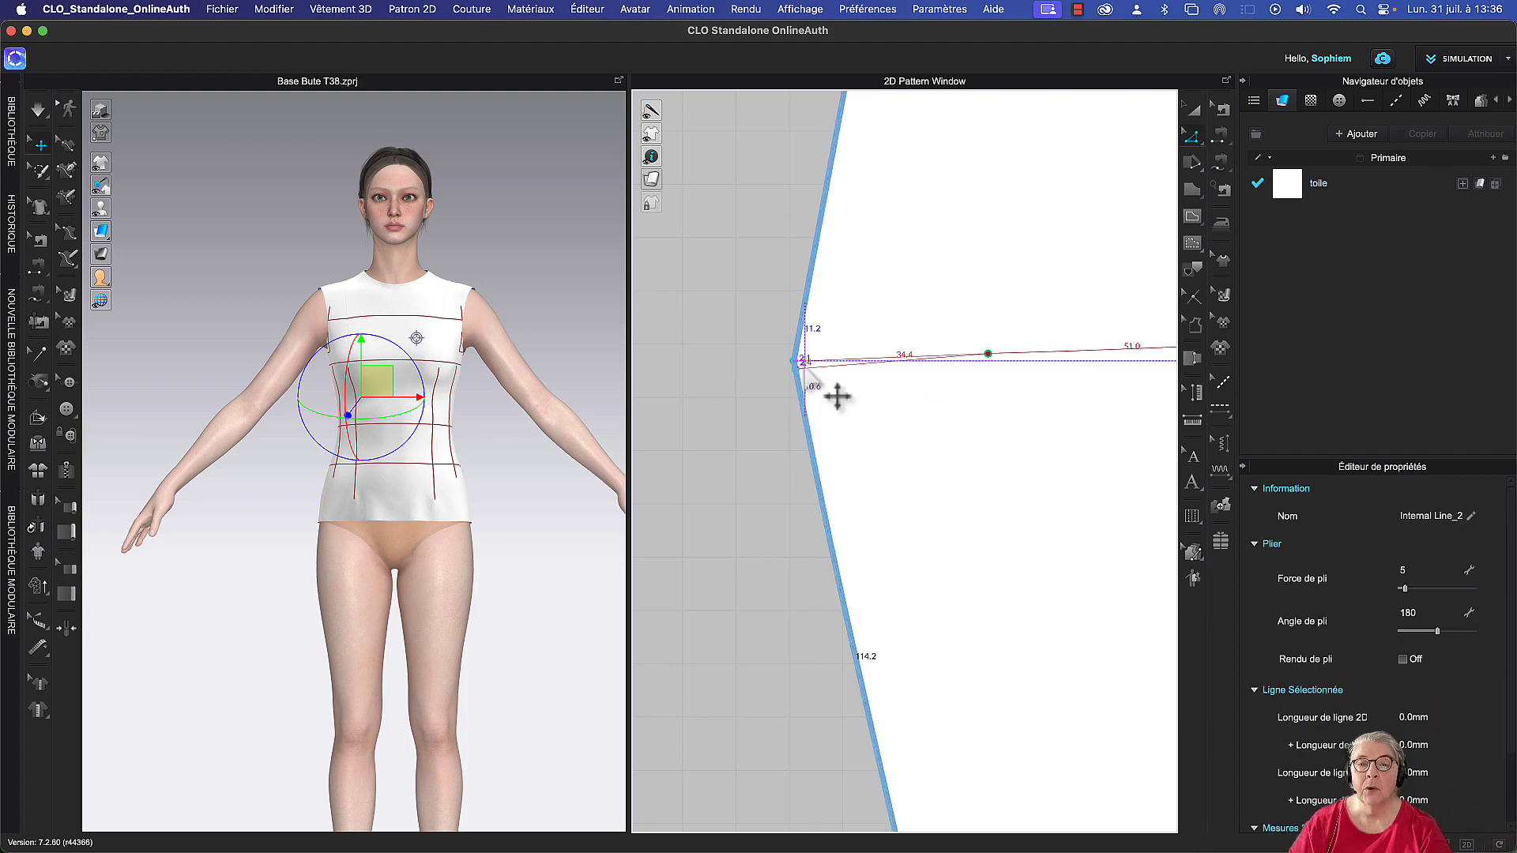
pyautogui.click(797, 414)
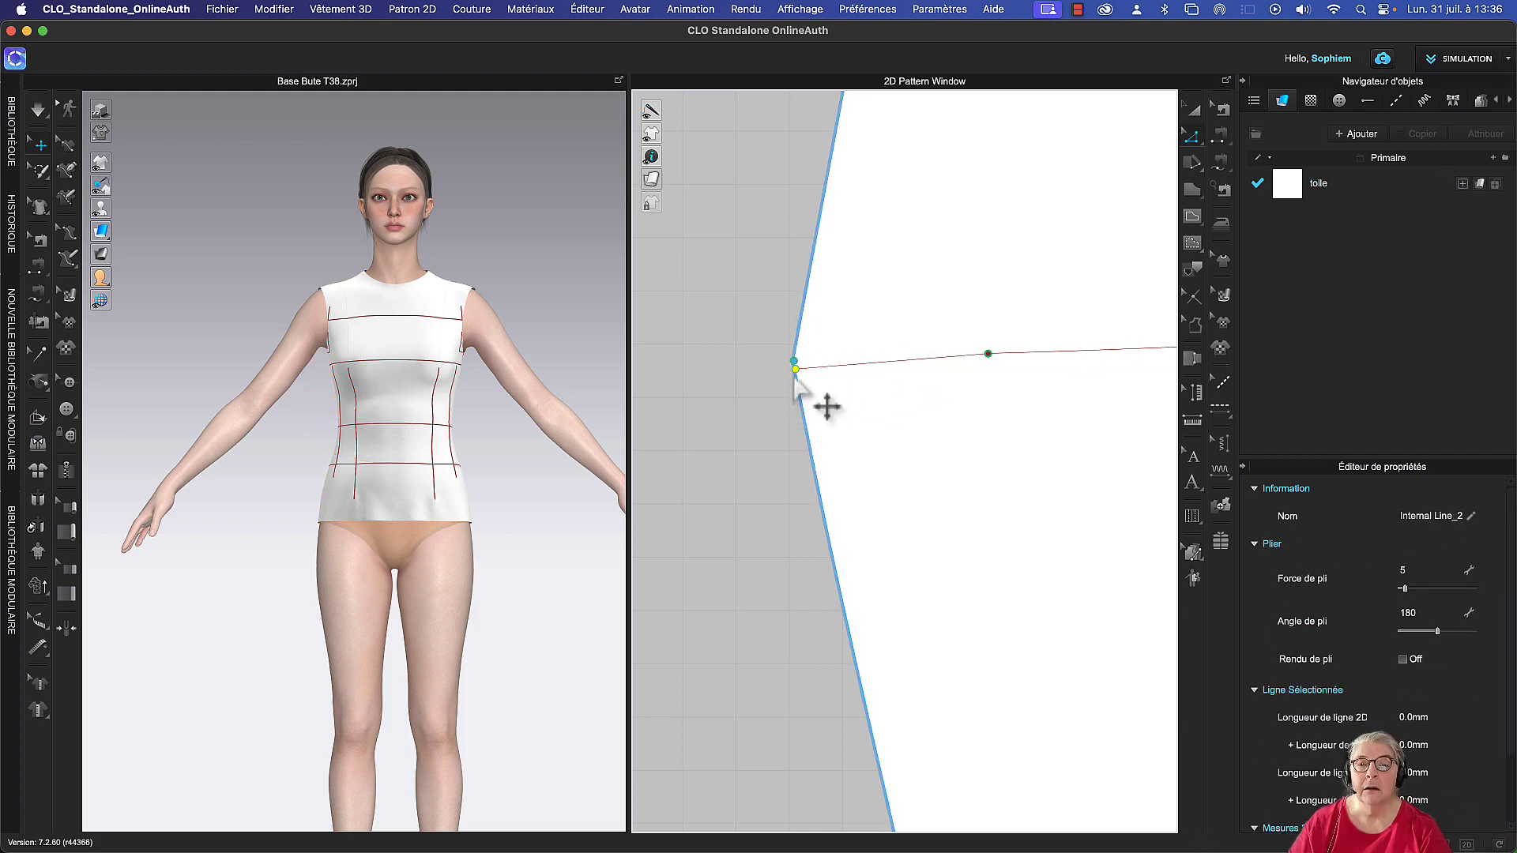
pyautogui.moveTo(797, 372)
pyautogui.mouseDown()
pyautogui.moveTo(888, 357)
pyautogui.moveTo(794, 367)
pyautogui.mouseUp()
pyautogui.scroll(2, 759, 415)
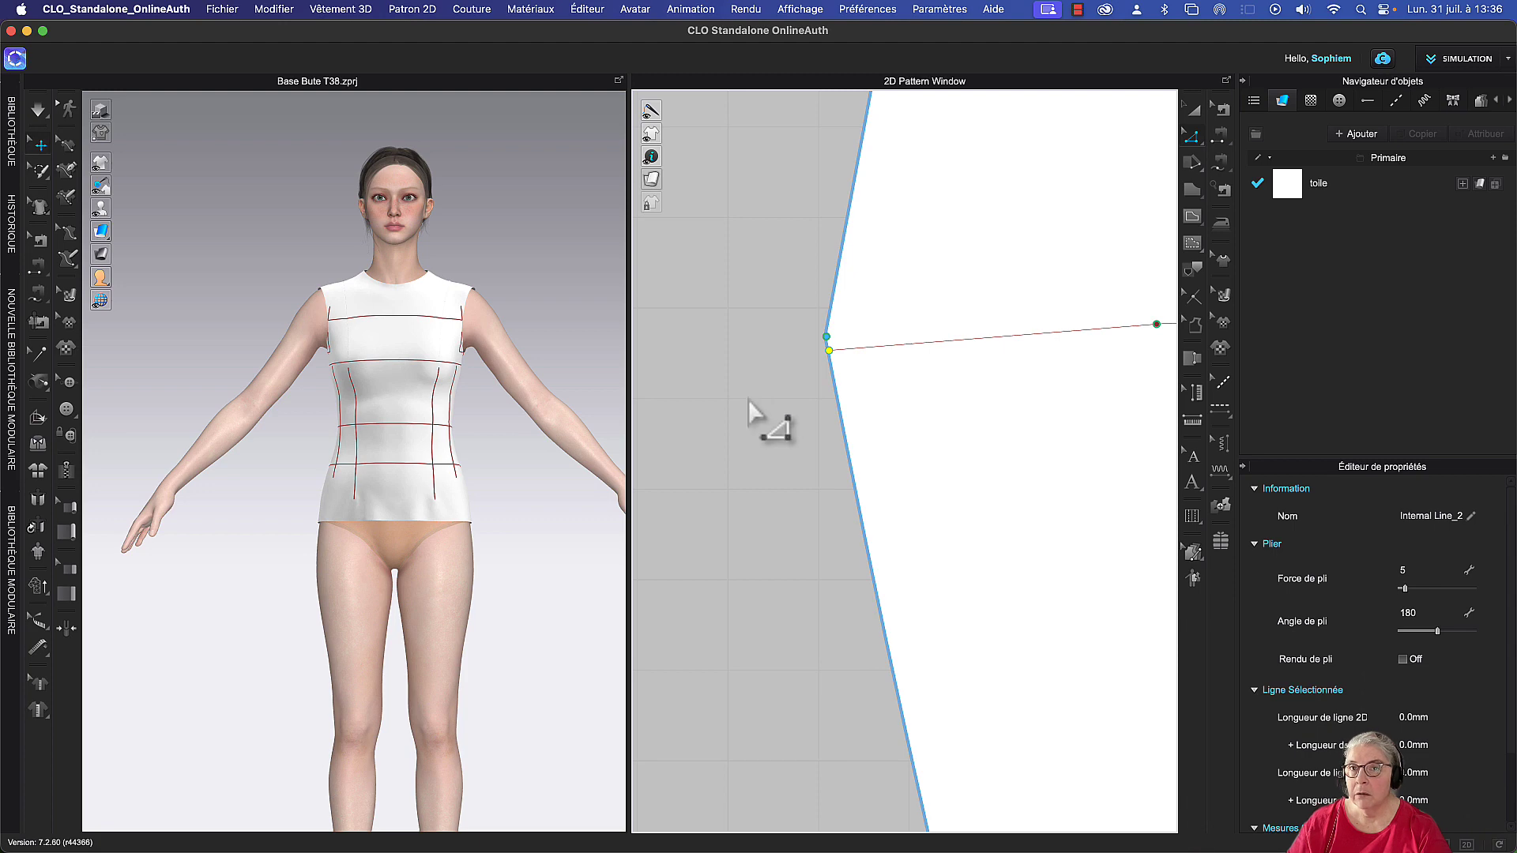
pyautogui.scroll(-3, 766, 426)
pyautogui.scroll(1, 751, 435)
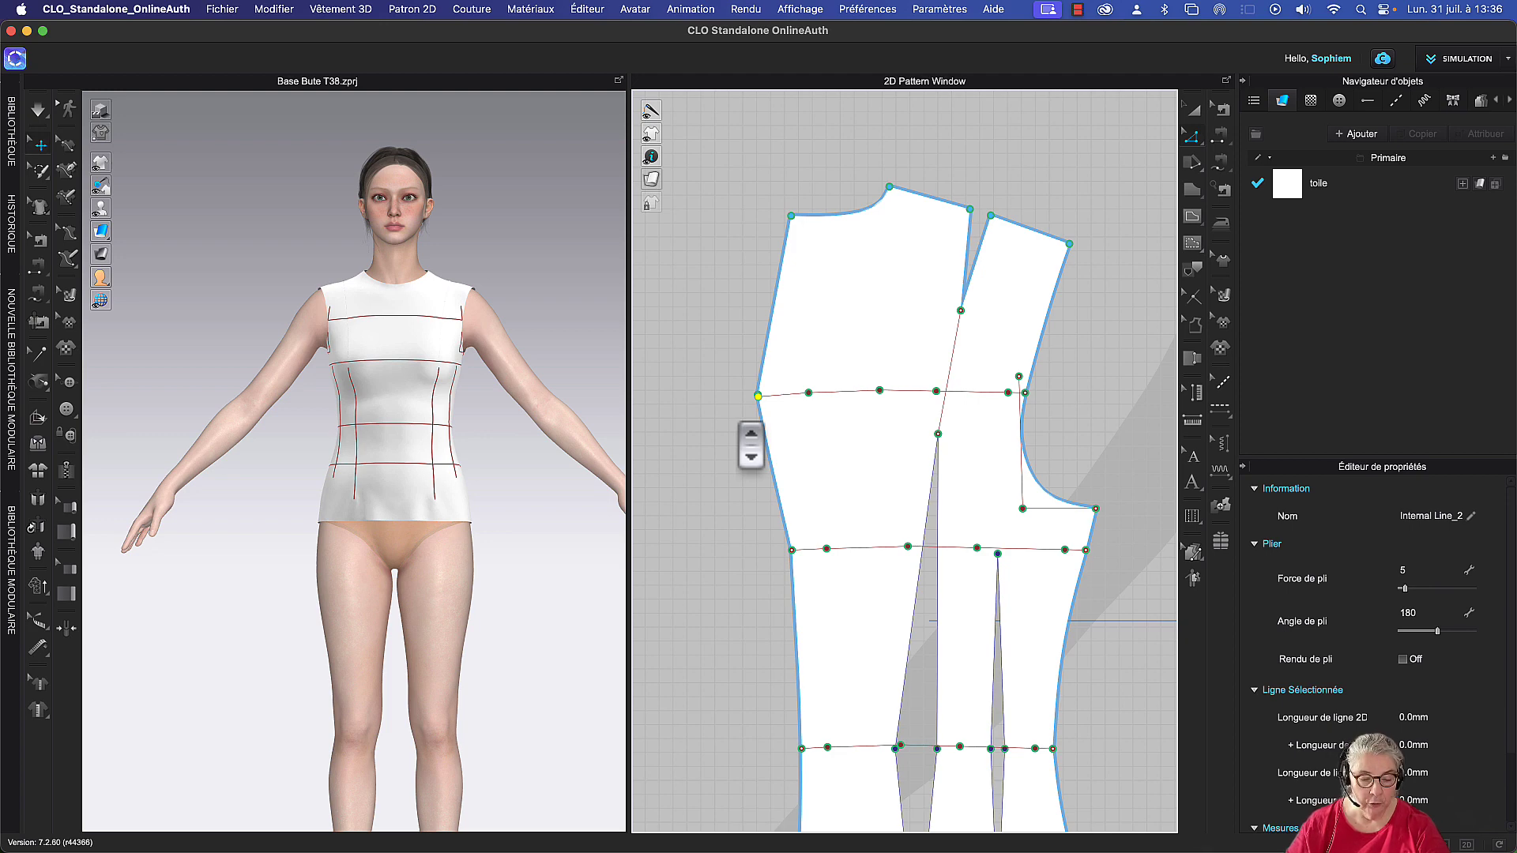
pyautogui.press('super+c')
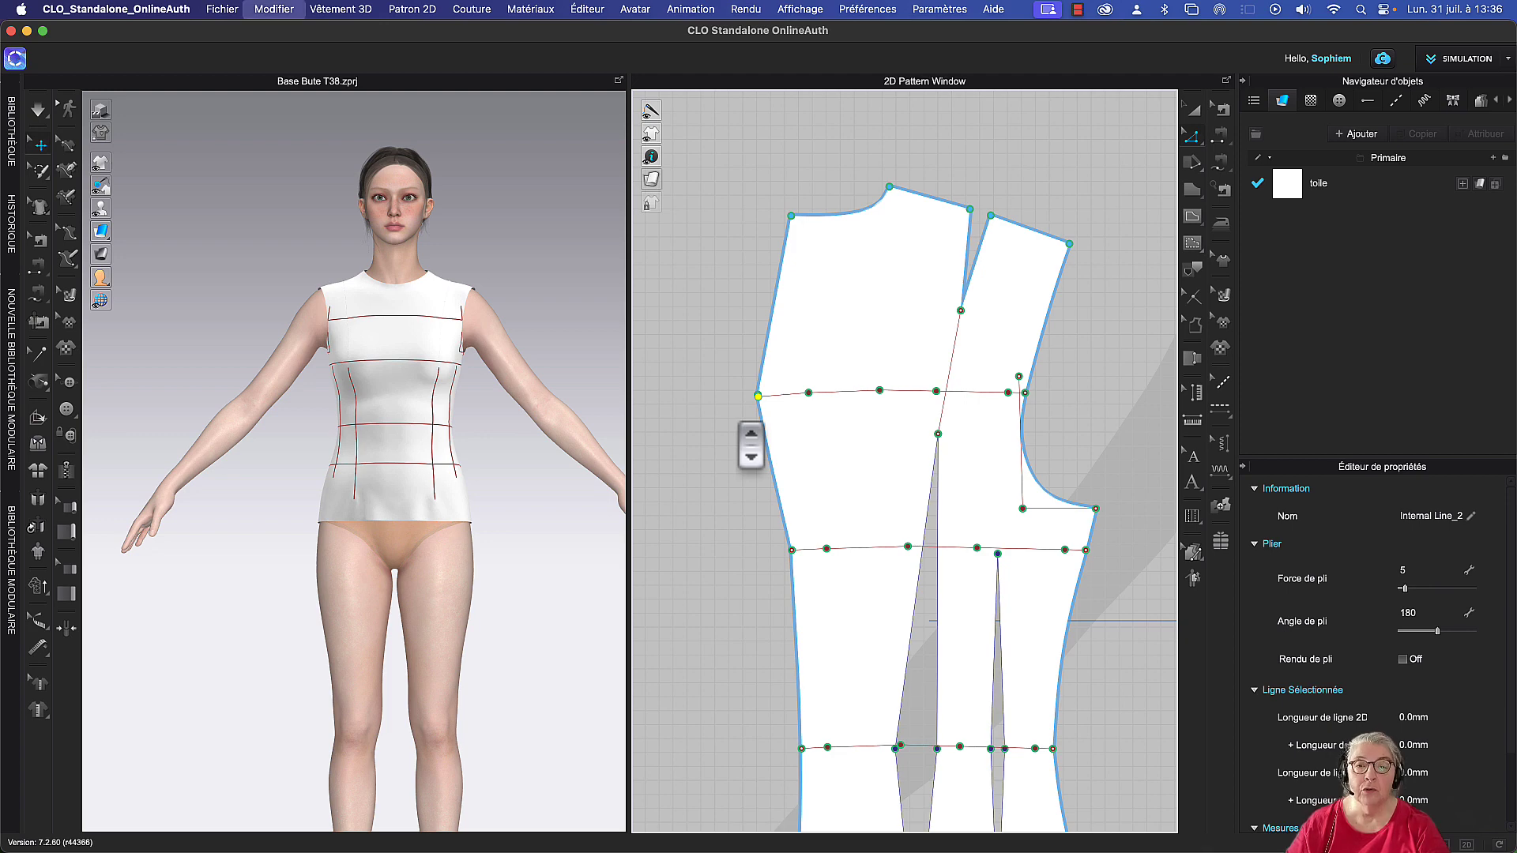
pyautogui.press('super+v')
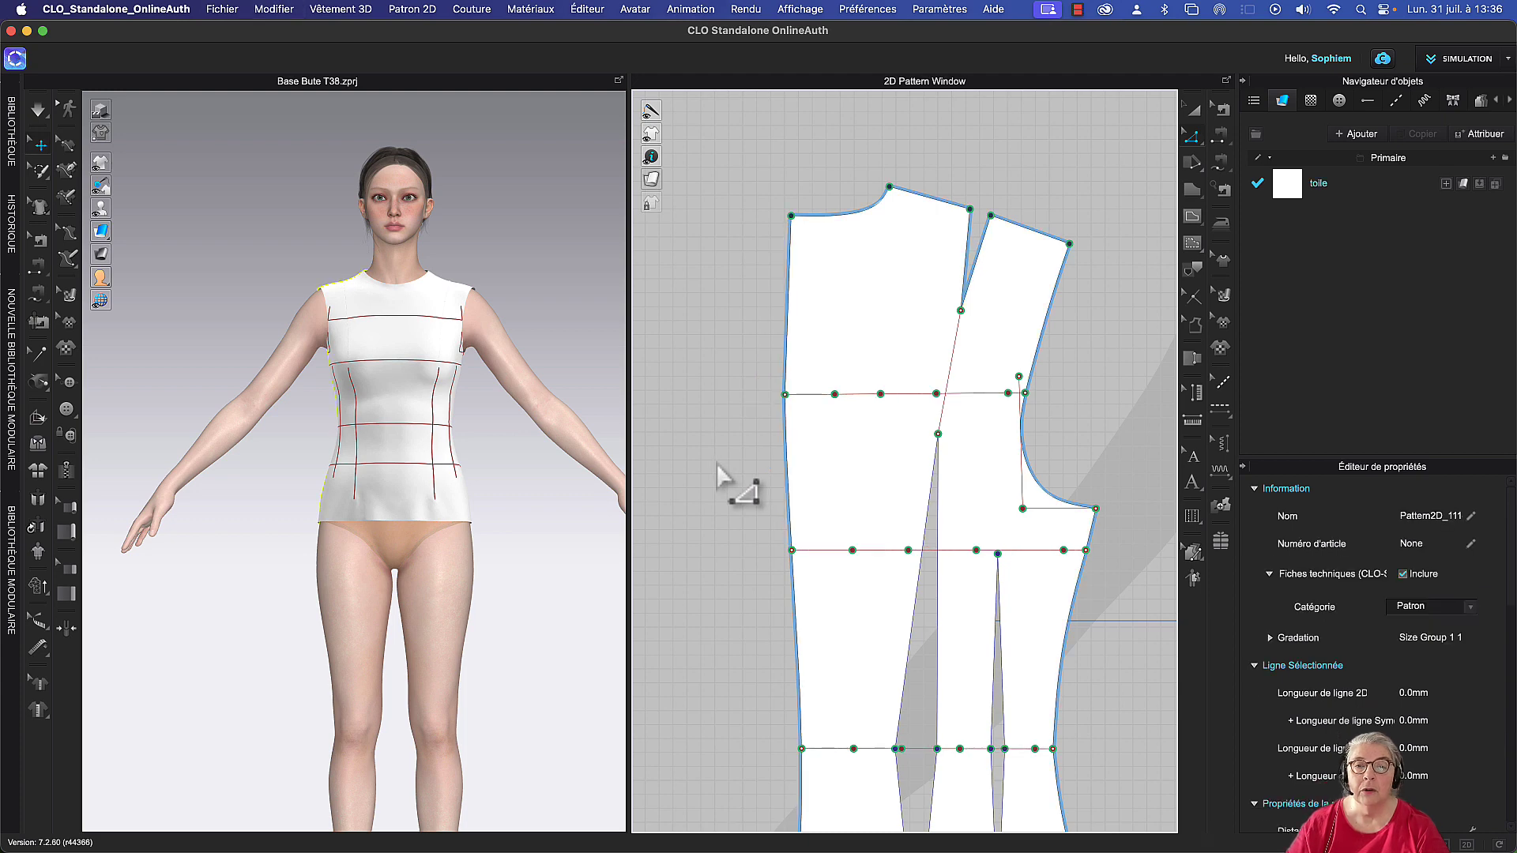
pyautogui.scroll(-5, 720, 430)
pyautogui.scroll(-2, 806, 254)
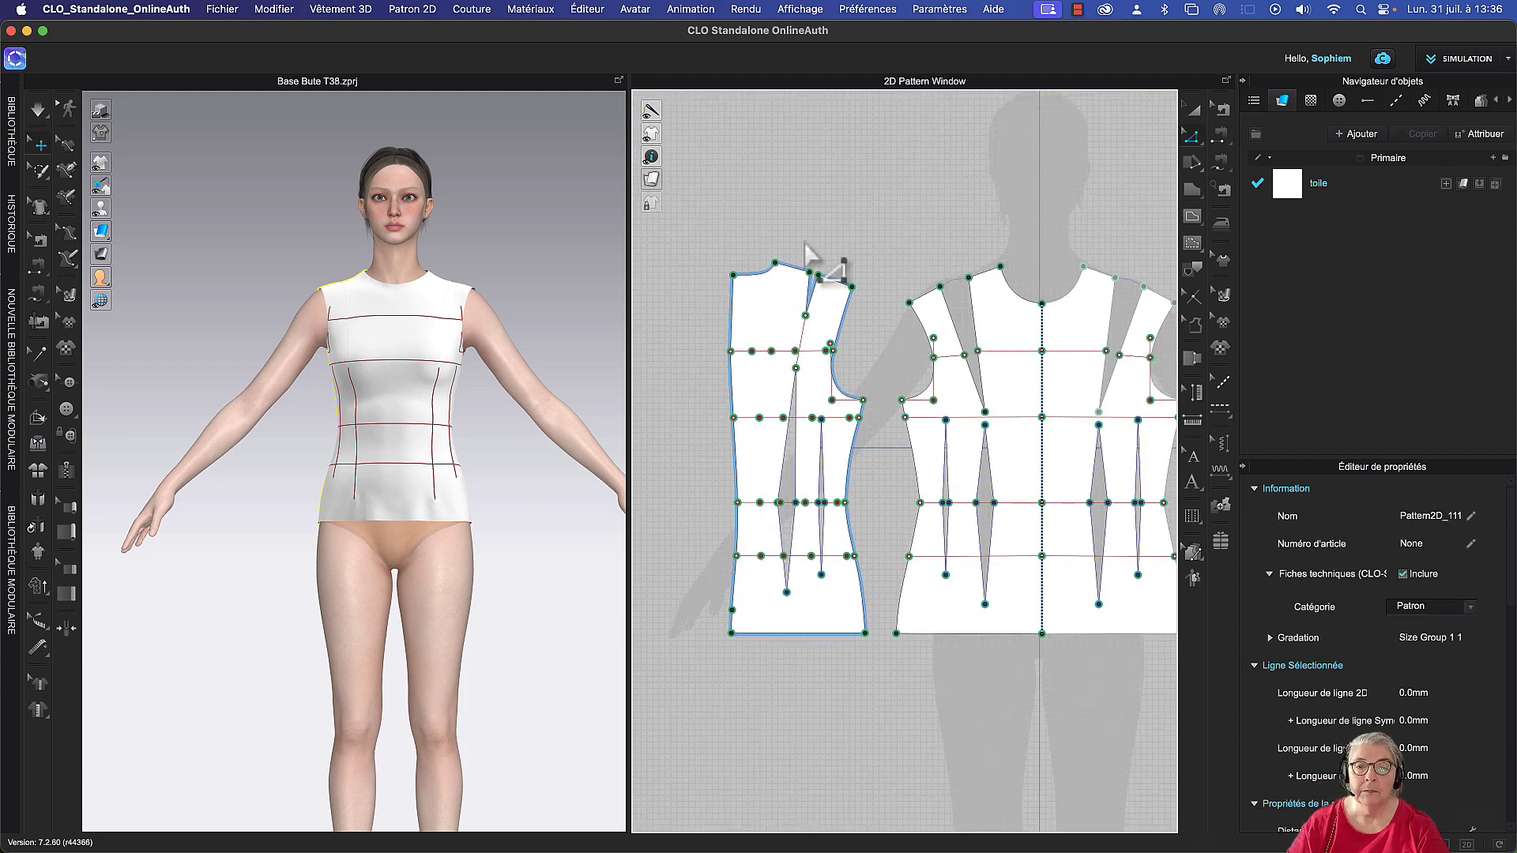
pyautogui.click(848, 245)
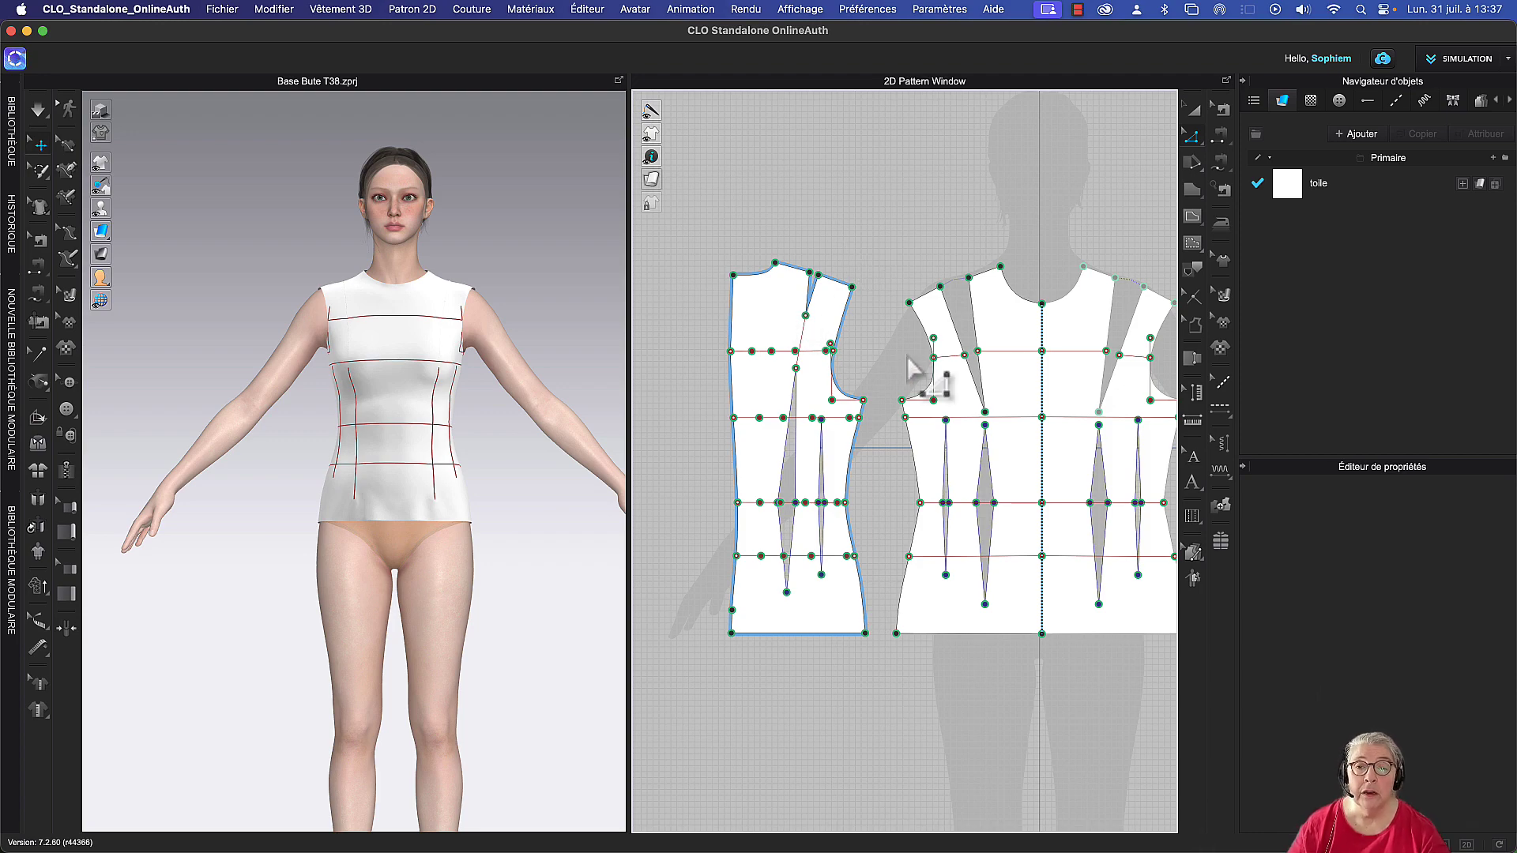
pyautogui.moveTo(920, 373); pyautogui.dragTo(780, 308, button='middle')
pyautogui.scroll(4, 776, 302)
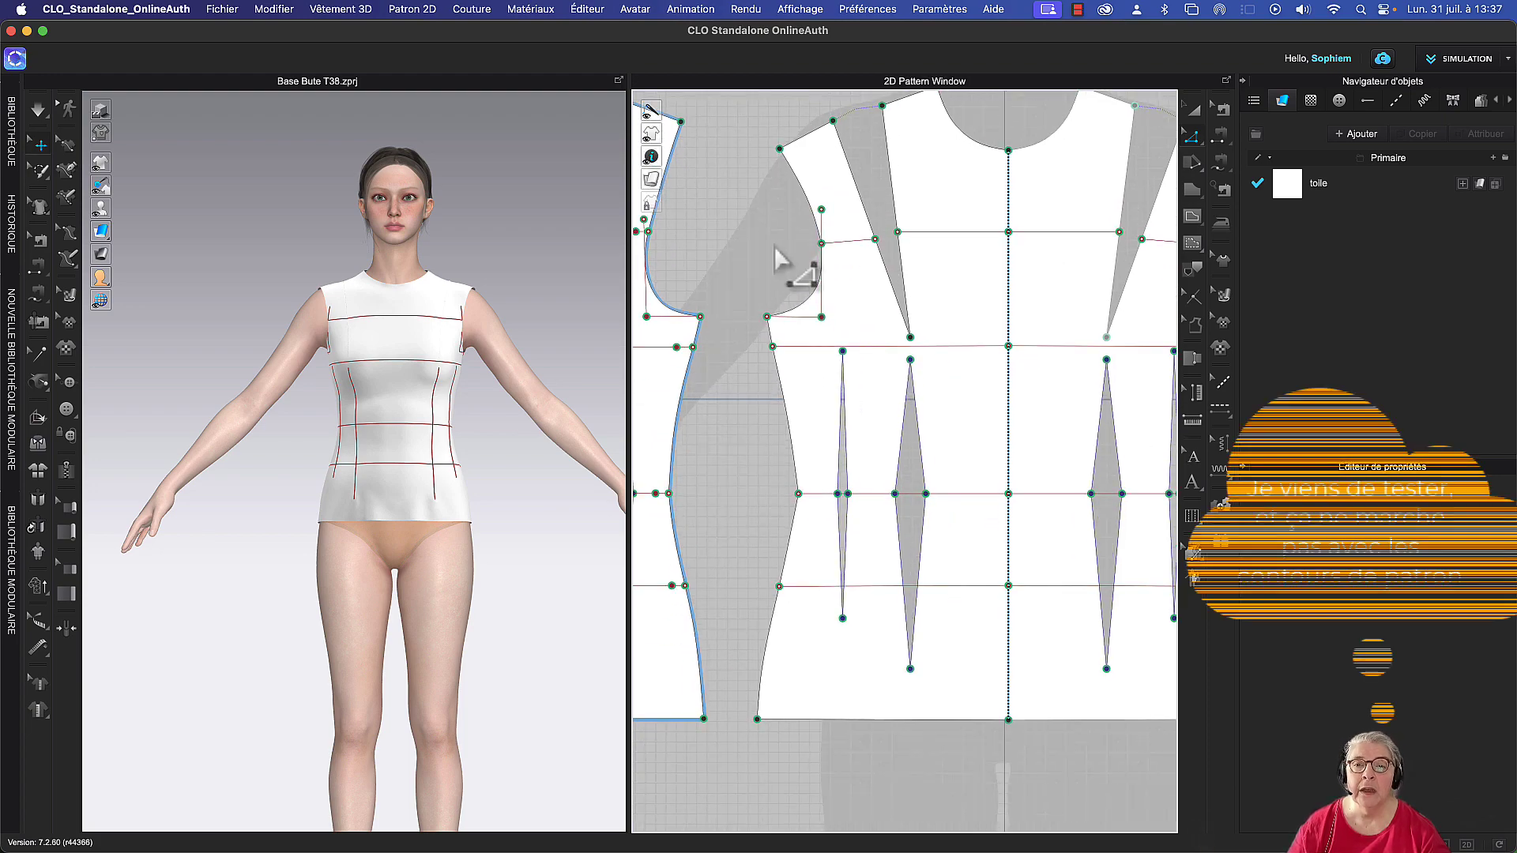
pyautogui.scroll(-2, 811, 310)
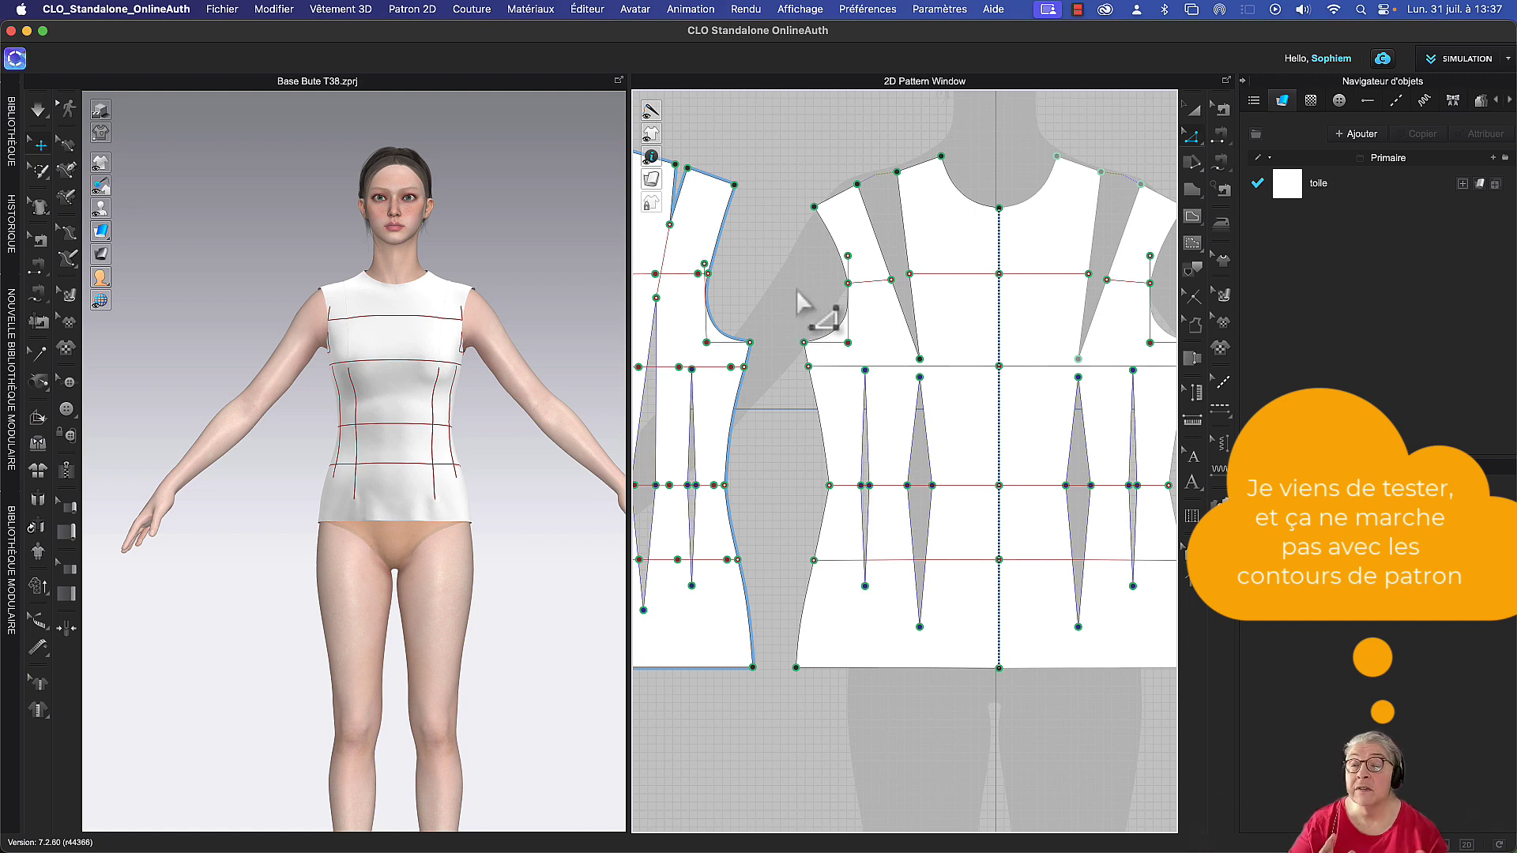
pyautogui.moveTo(800, 303)
pyautogui.mouseDown(button='middle')
pyautogui.moveTo(794, 318)
pyautogui.moveTo(776, 311)
pyautogui.mouseUp(button='middle')
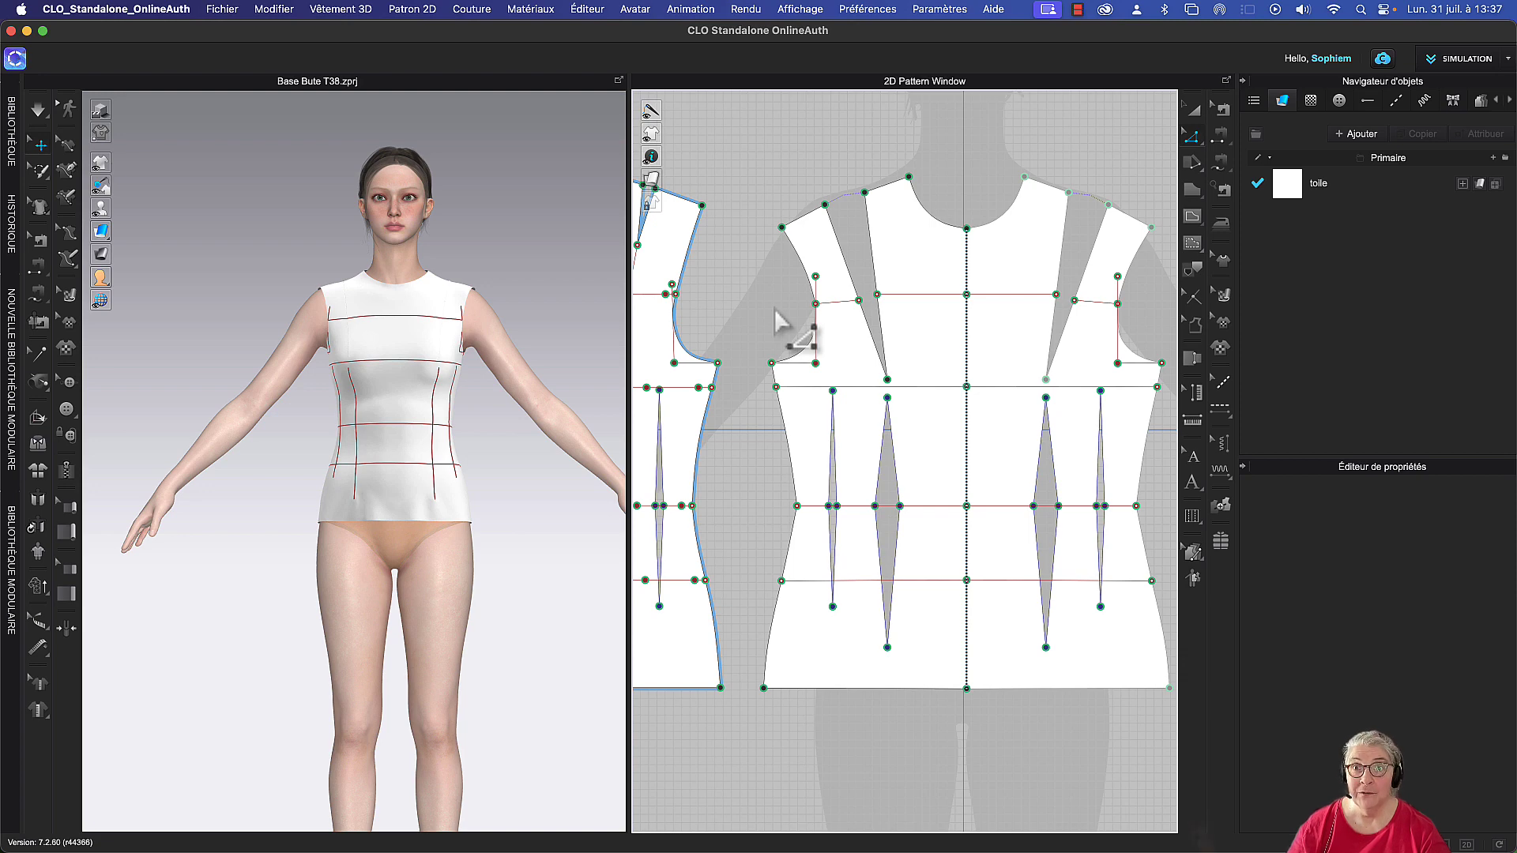
pyautogui.click(1077, 9)
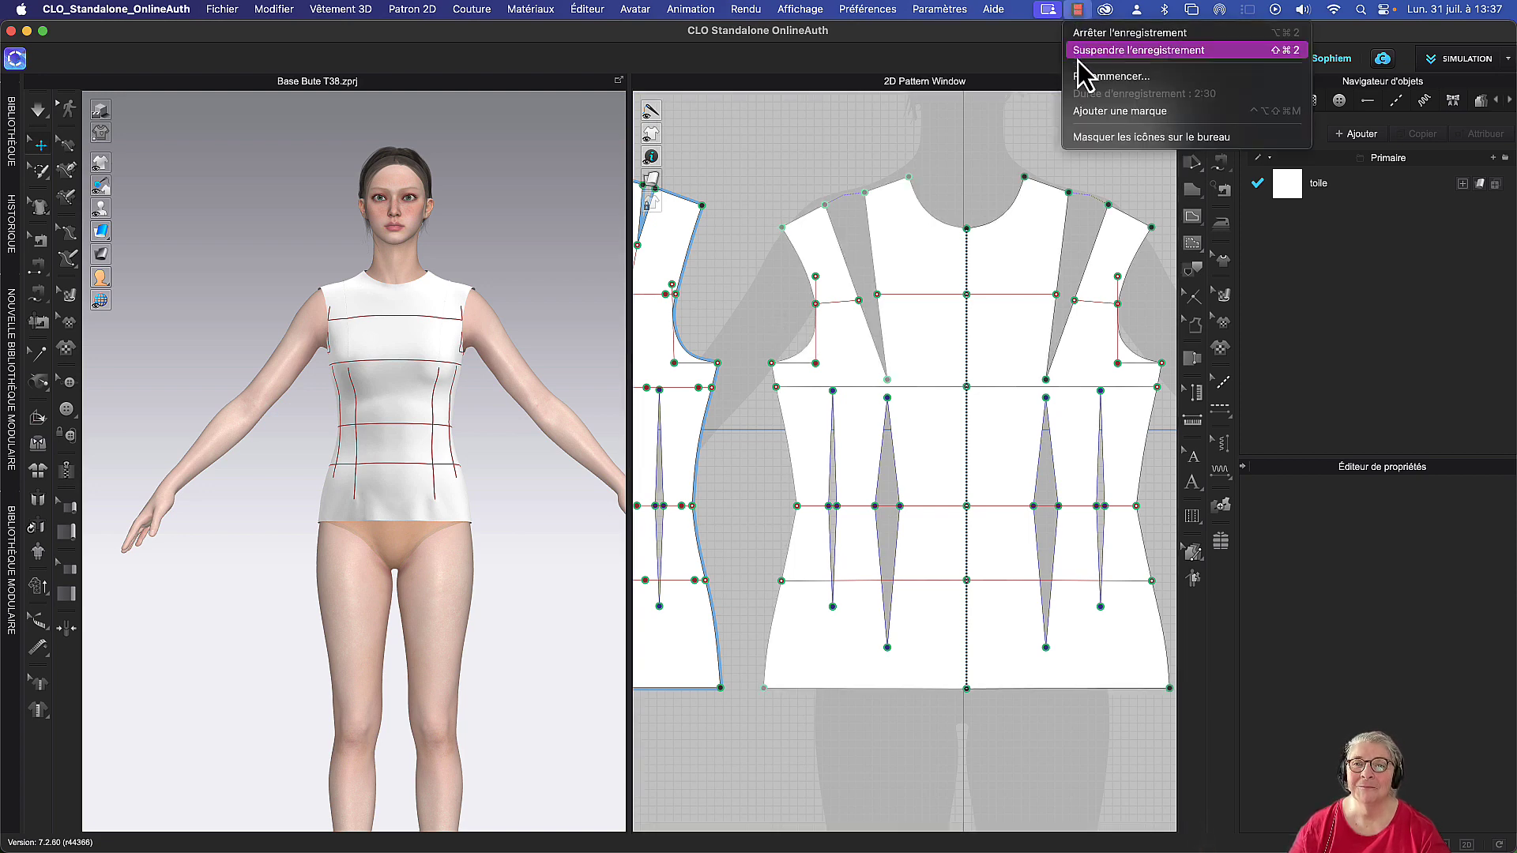